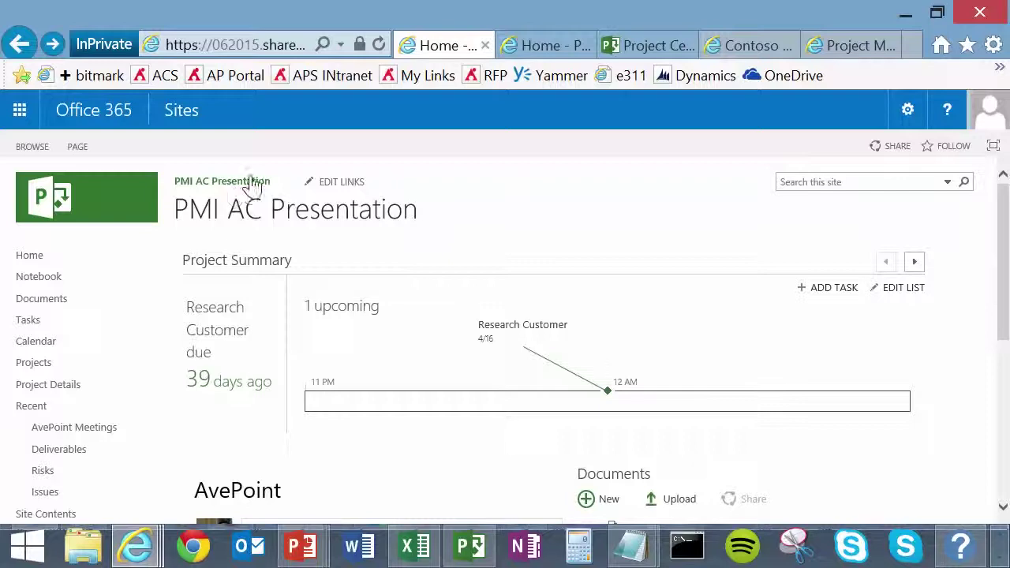
Switch to the Book1 workbook in Excel and rename Sheet1 as PMI AC Expenses
{"action": "left_click", "coordinate": [416, 550]}
{"action": "right_click", "coordinate": [415, 550]}
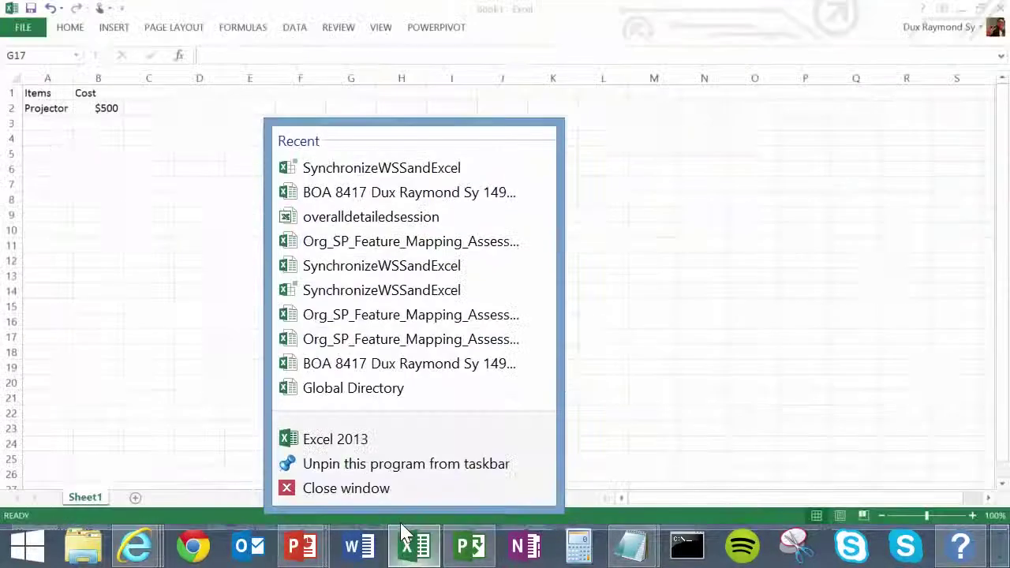
{"action": "left_click", "coordinate": [90, 241]}
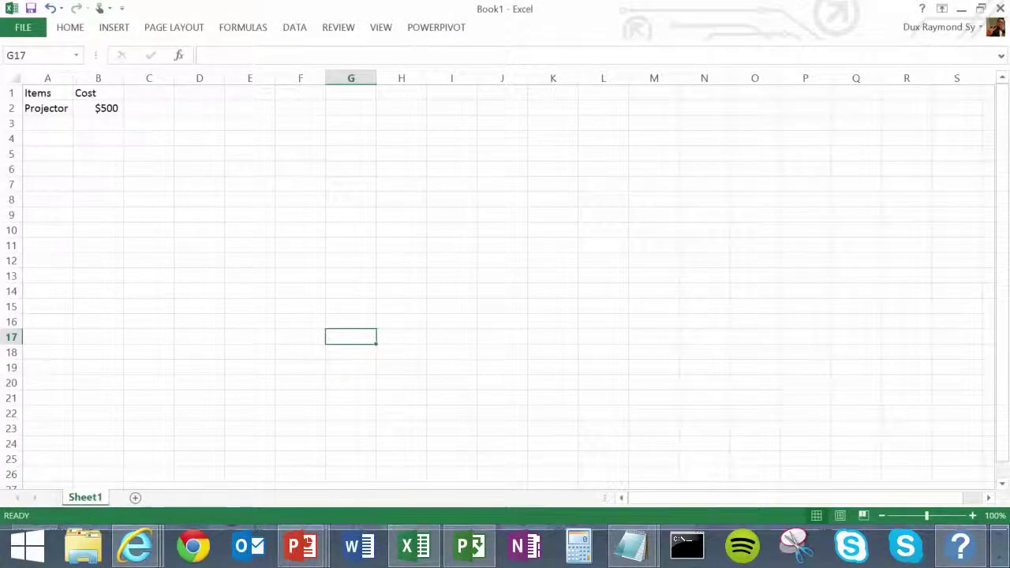
{"action": "double_click", "coordinate": [87, 498]}
{"action": "key", "text": "BackSpace"}
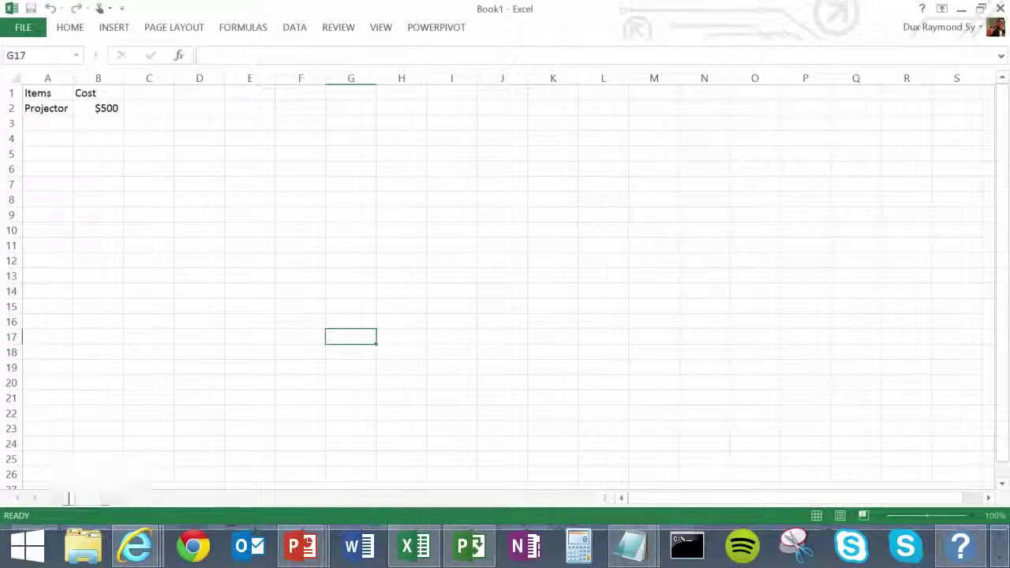
{"action": "type", "text": "PMI AV"}
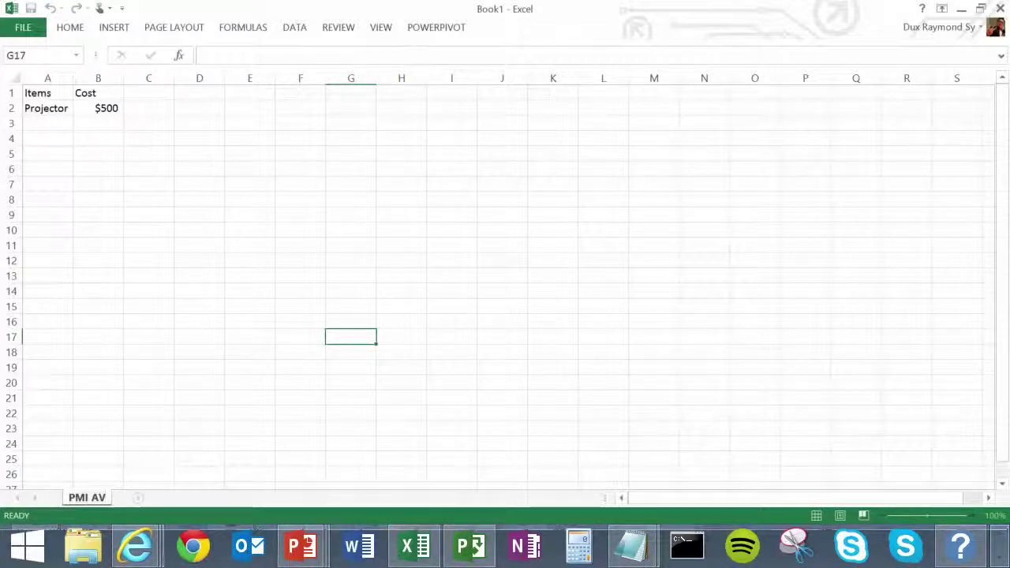
{"action": "key", "text": "BackSpace"}
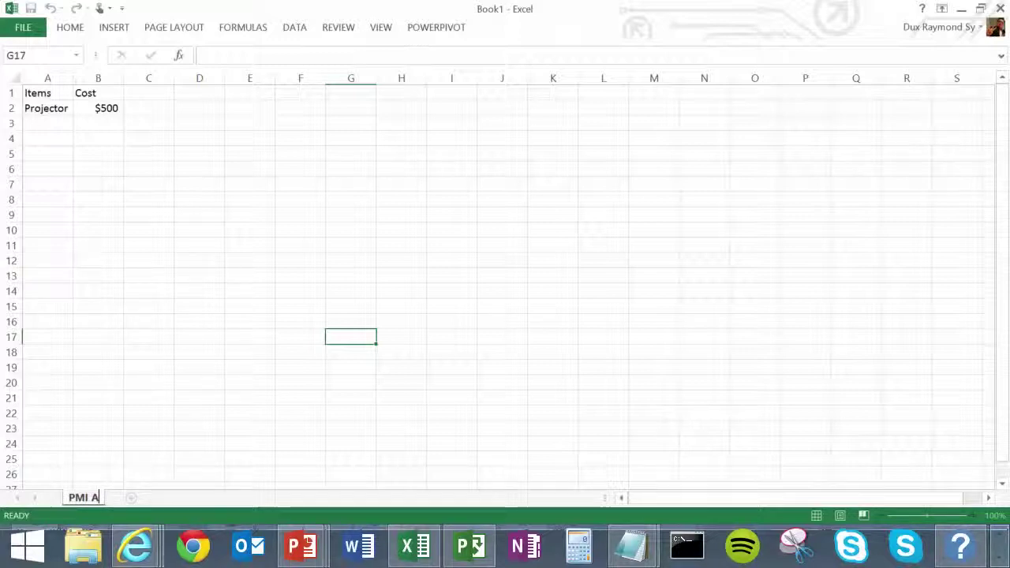
{"action": "type", "text": "C Expenses"}
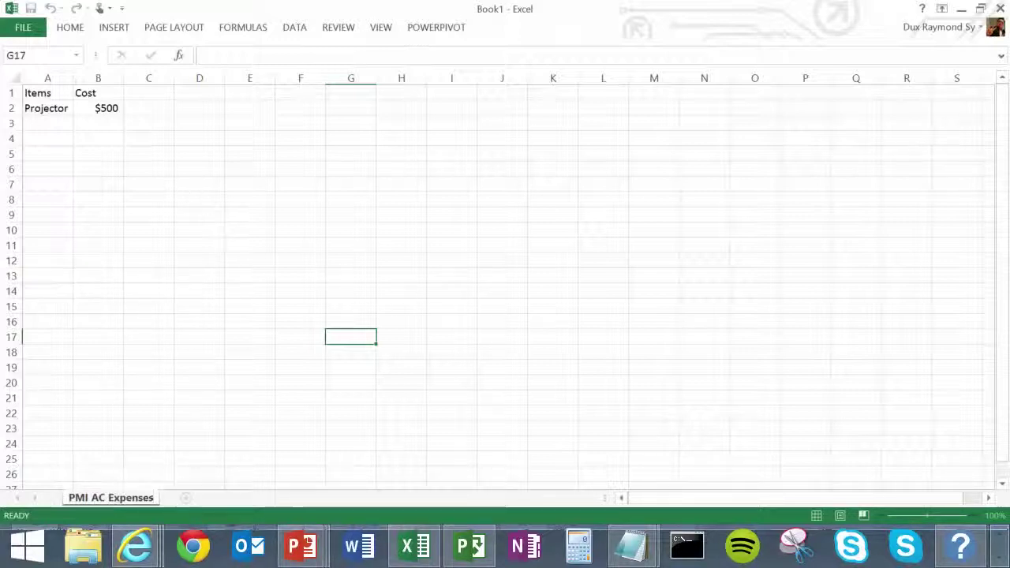
{"action": "left_click", "coordinate": [207, 188]}
Convert the range A1:B2 with the Items and Cost columns into a table with headers
{"action": "left_click", "coordinate": [47, 112]}
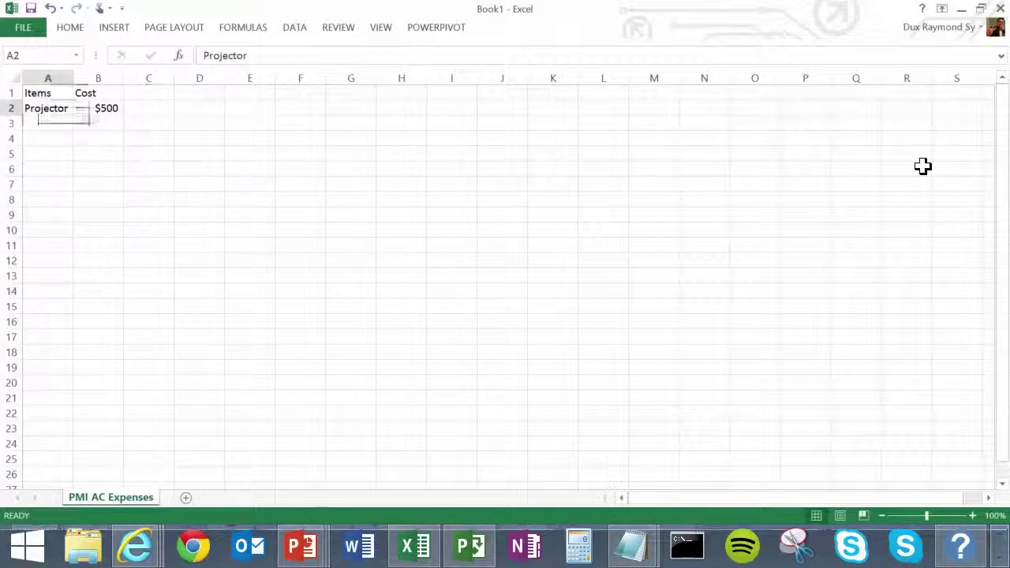
{"action": "left_click_drag", "start_coordinate": [47, 94], "coordinate": [48, 108]}
{"action": "key", "text": "shift+Up"}
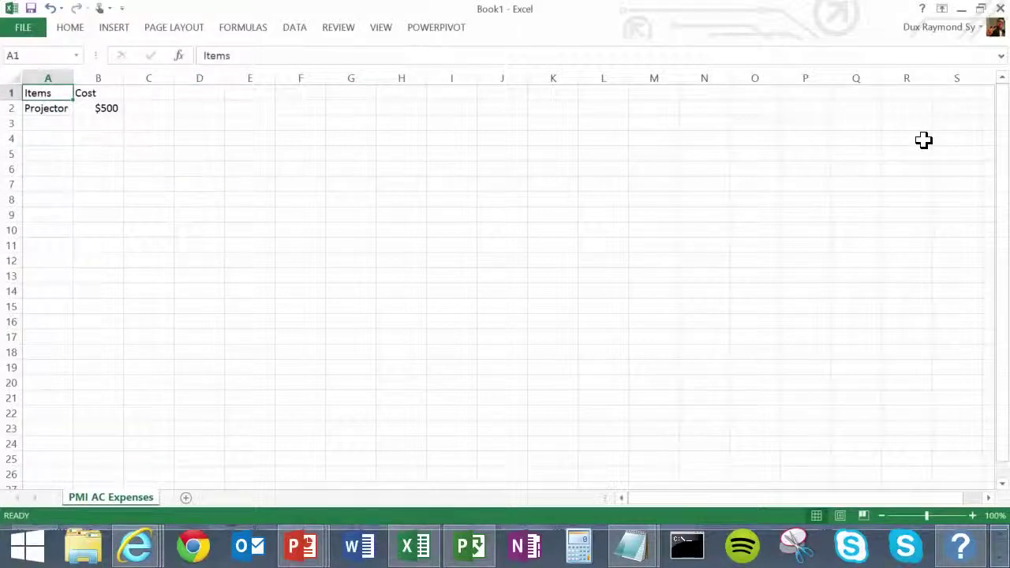
{"action": "key", "text": "shift+Down"}
{"action": "key", "text": "shift+Right"}
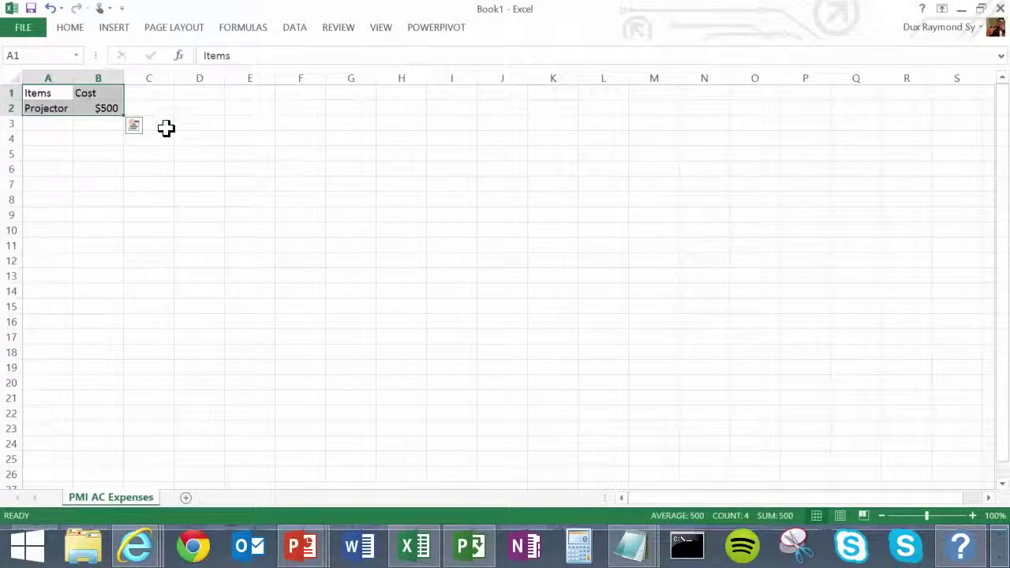
{"action": "left_click", "coordinate": [122, 28]}
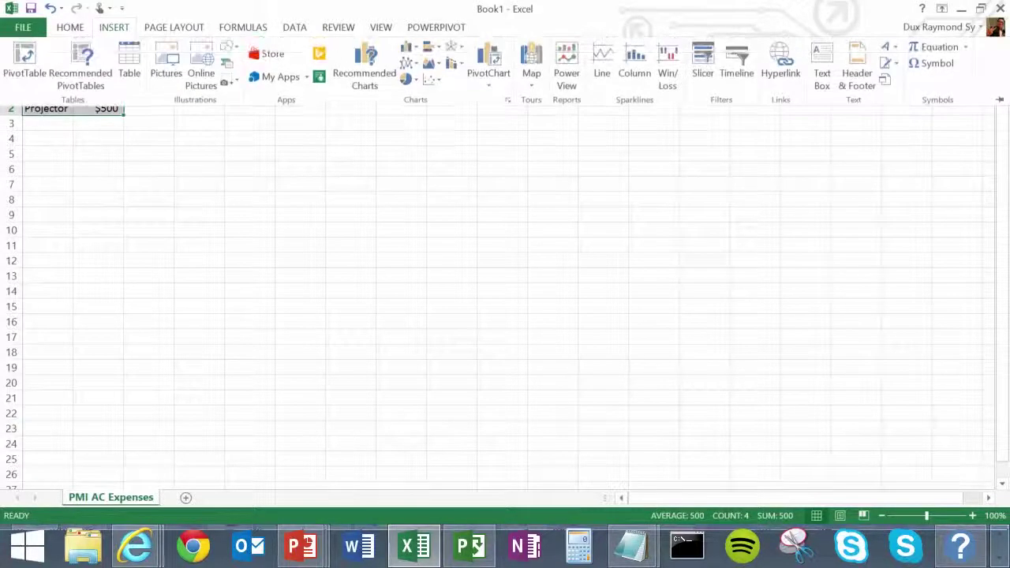
{"action": "left_click", "coordinate": [130, 75]}
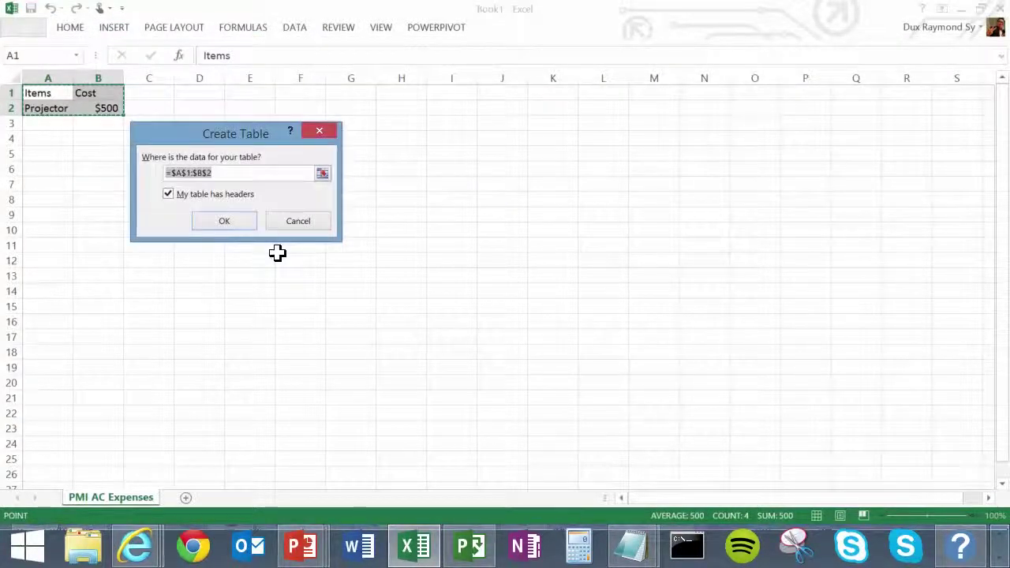
{"action": "left_click", "coordinate": [225, 221]}
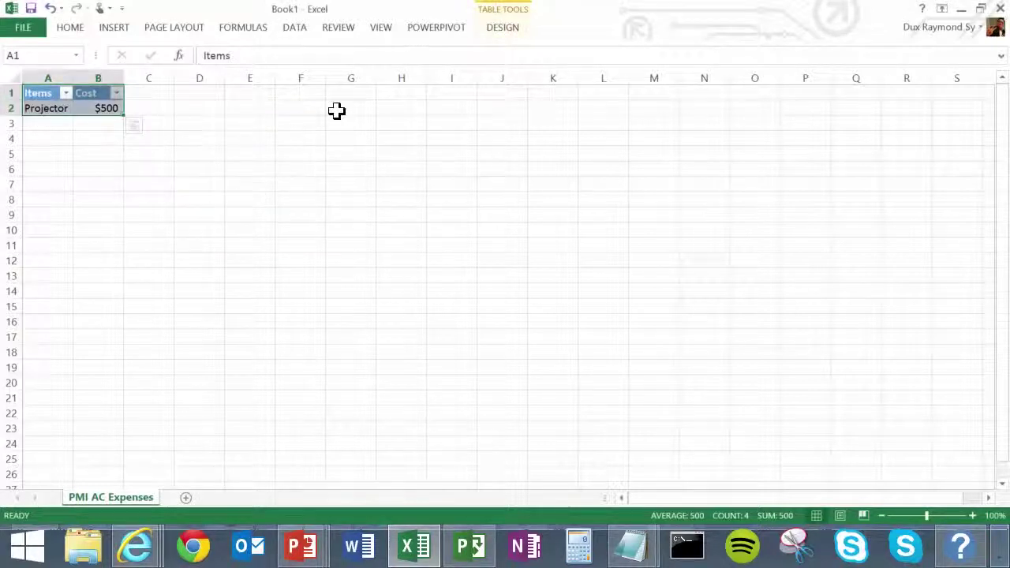
Start Publish and allow Sync for the expenses table and bring its export dialog fully into view
{"action": "left_click", "coordinate": [505, 29]}
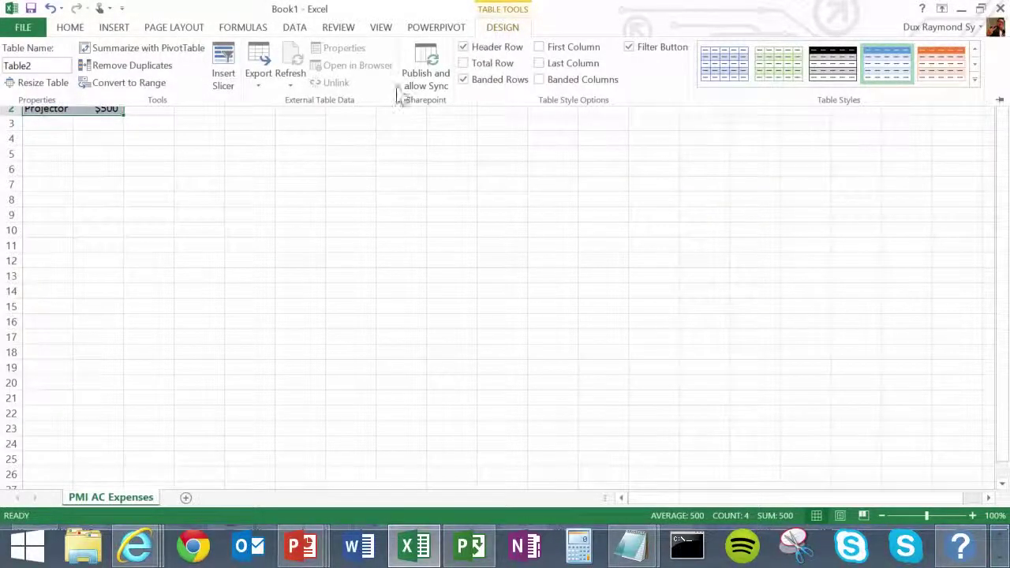
{"action": "left_click", "coordinate": [433, 80]}
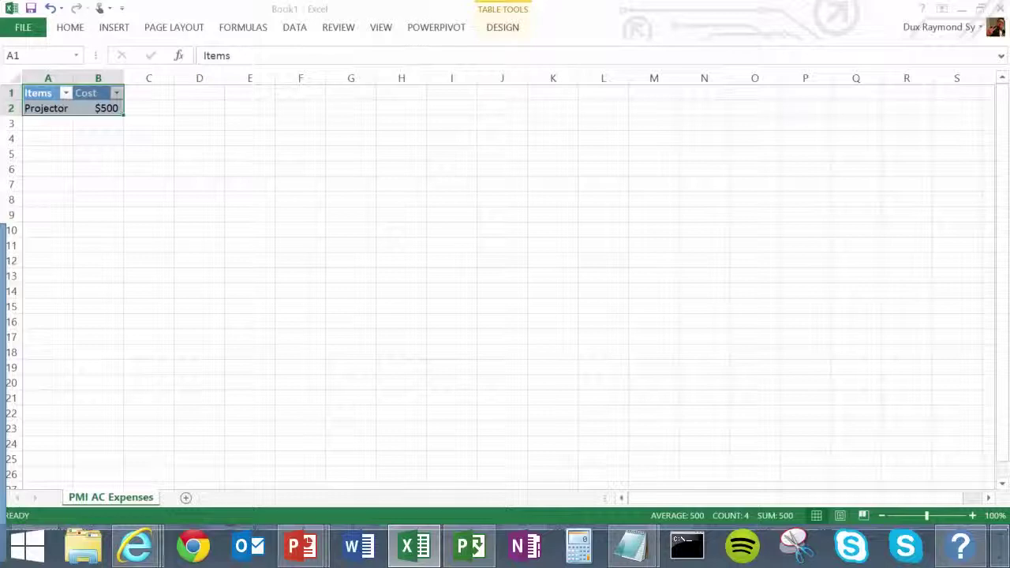
{"action": "left_click_drag", "start_coordinate": [6, 229], "coordinate": [440, 181]}
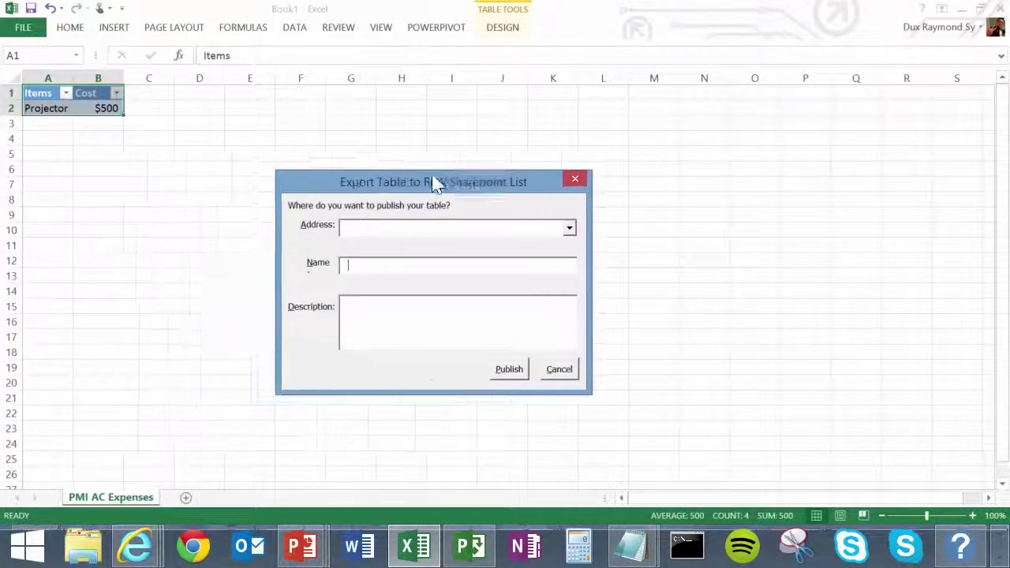
{"action": "left_click", "coordinate": [424, 212]}
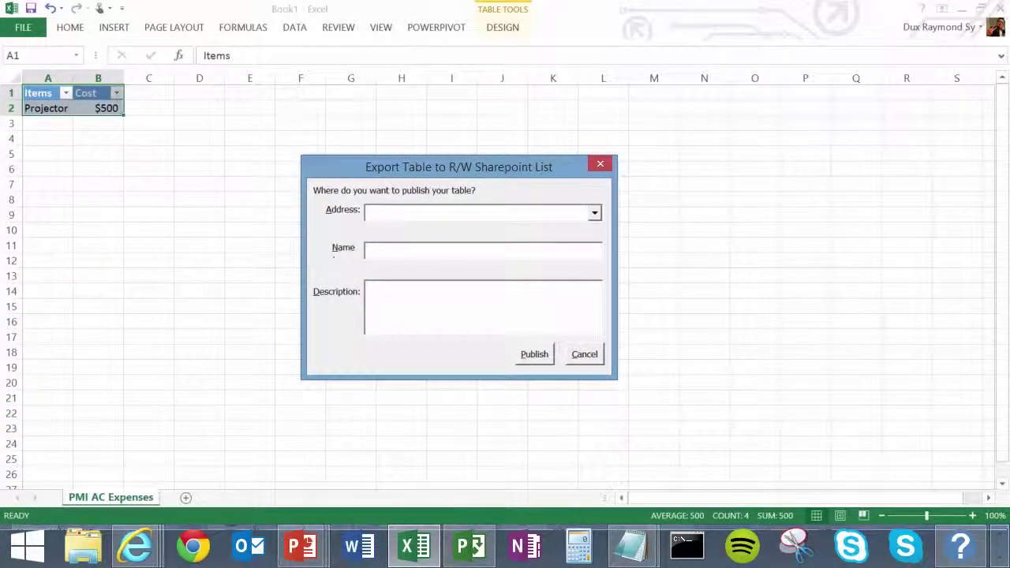
{"action": "left_click", "coordinate": [137, 547]}
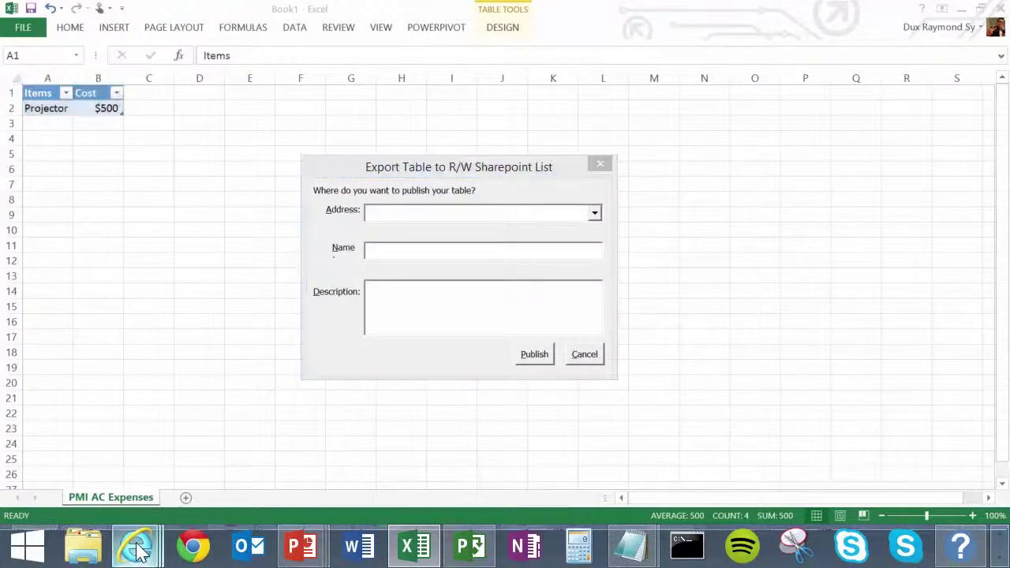
{"action": "mouse_move", "coordinate": [300, 458]}
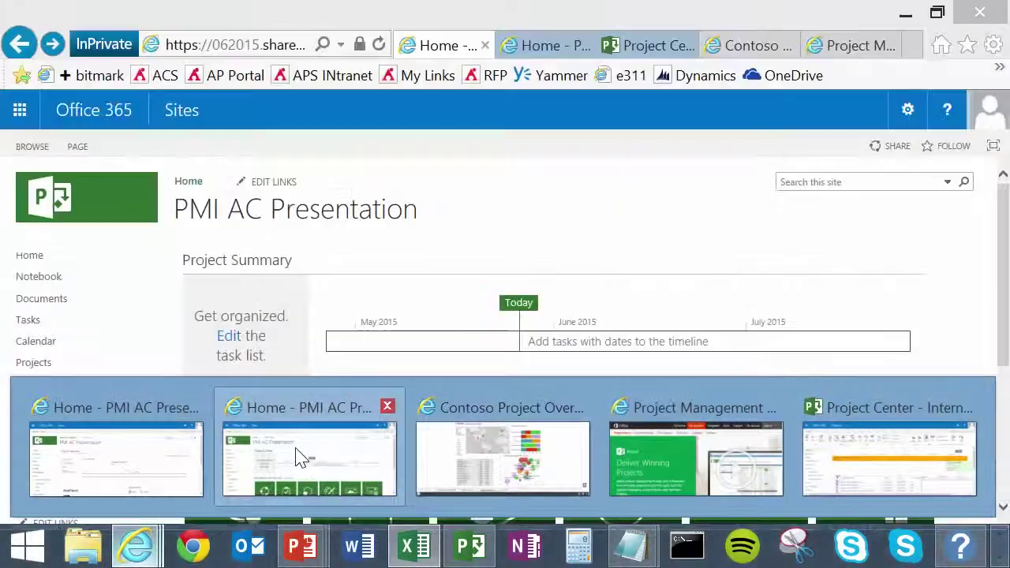
{"action": "left_click", "coordinate": [165, 463]}
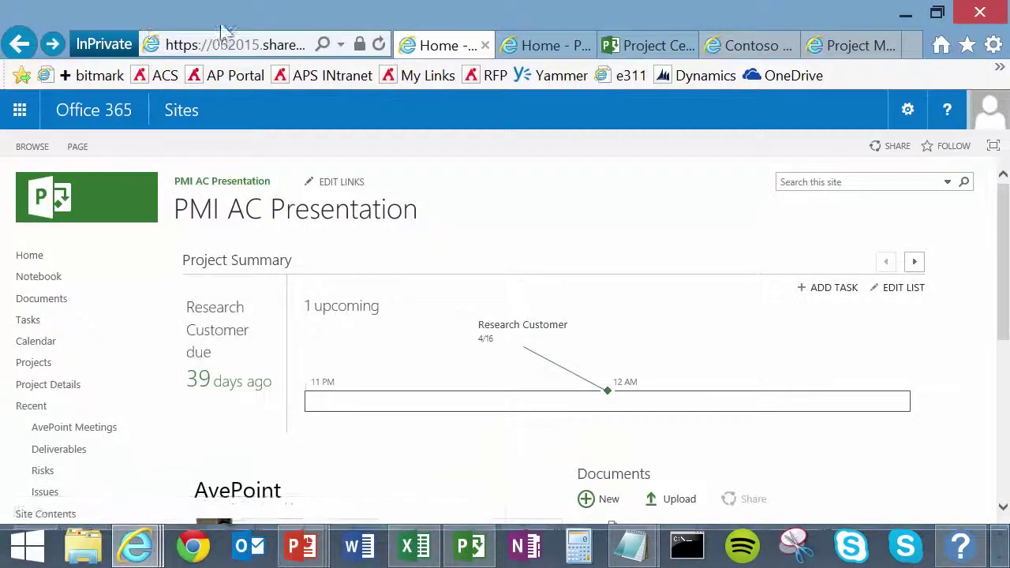
{"action": "left_click", "coordinate": [250, 48]}
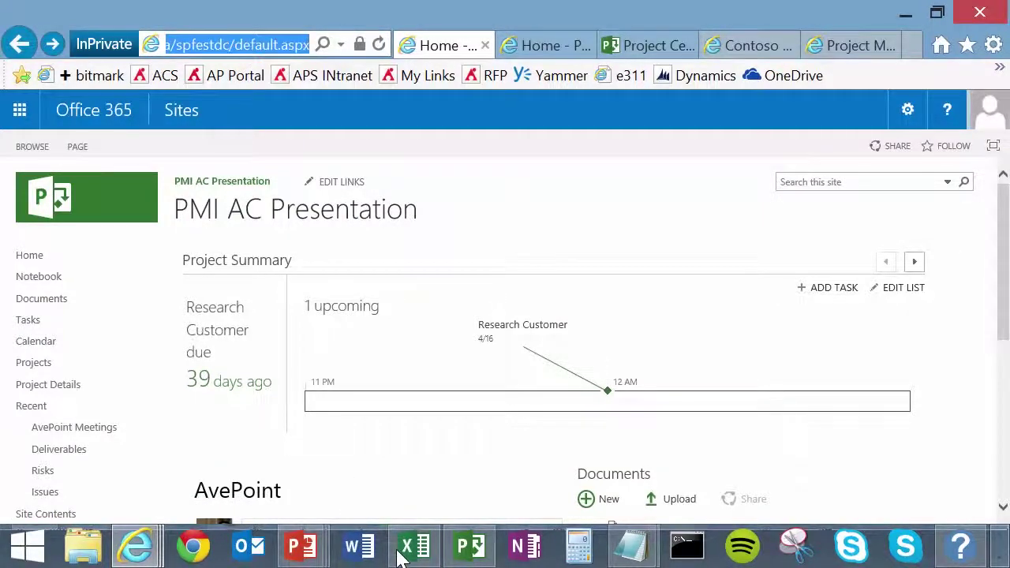
{"action": "left_click", "coordinate": [422, 555]}
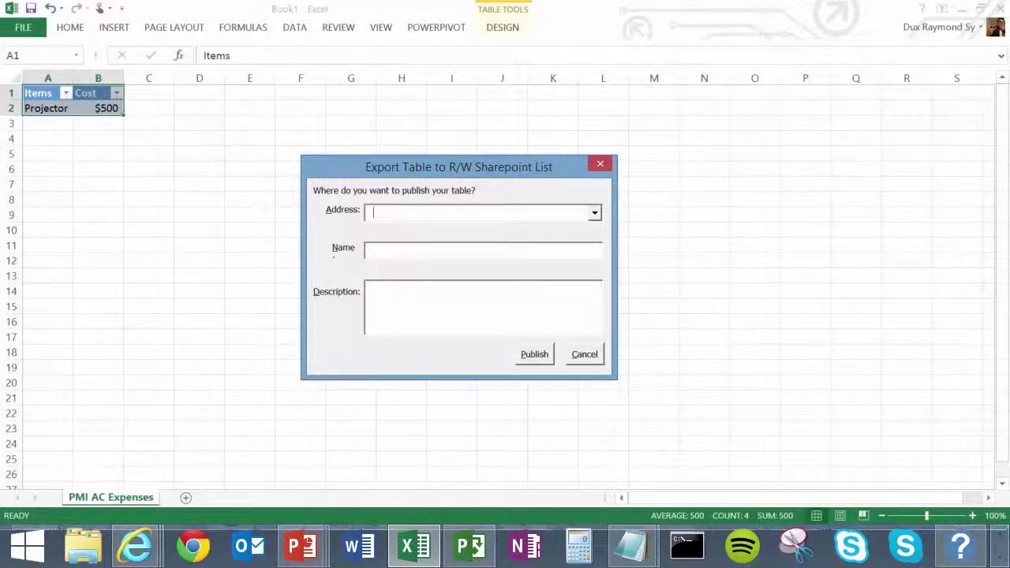
{"action": "key", "text": "ctrl+v"}
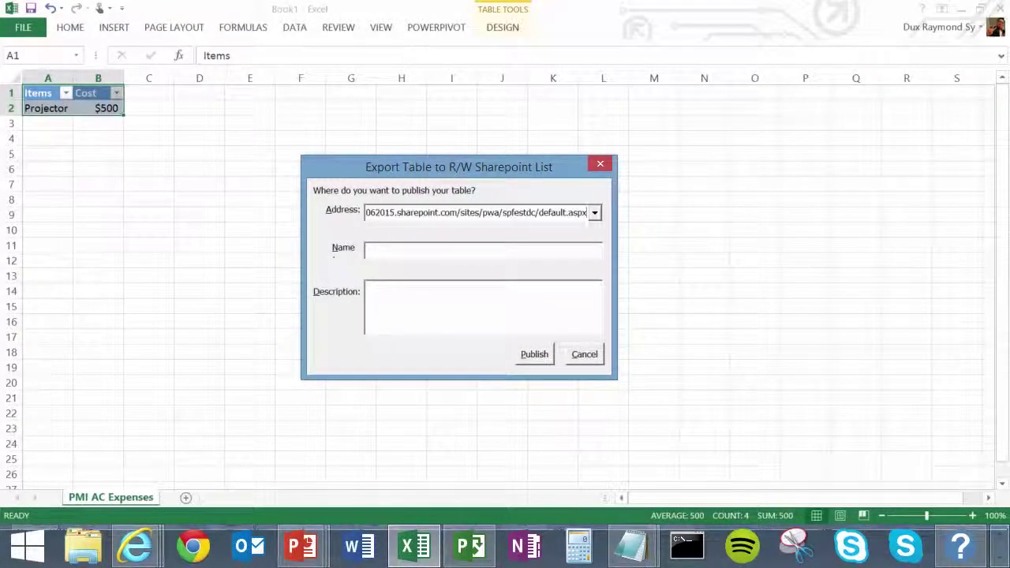
{"action": "key", "text": "Home"}
{"action": "key", "text": "shift+End"}
{"action": "key", "text": "Delete"}
Name the SharePoint list PMI AC Expenses and publish the table
{"action": "key", "text": "Tab"}
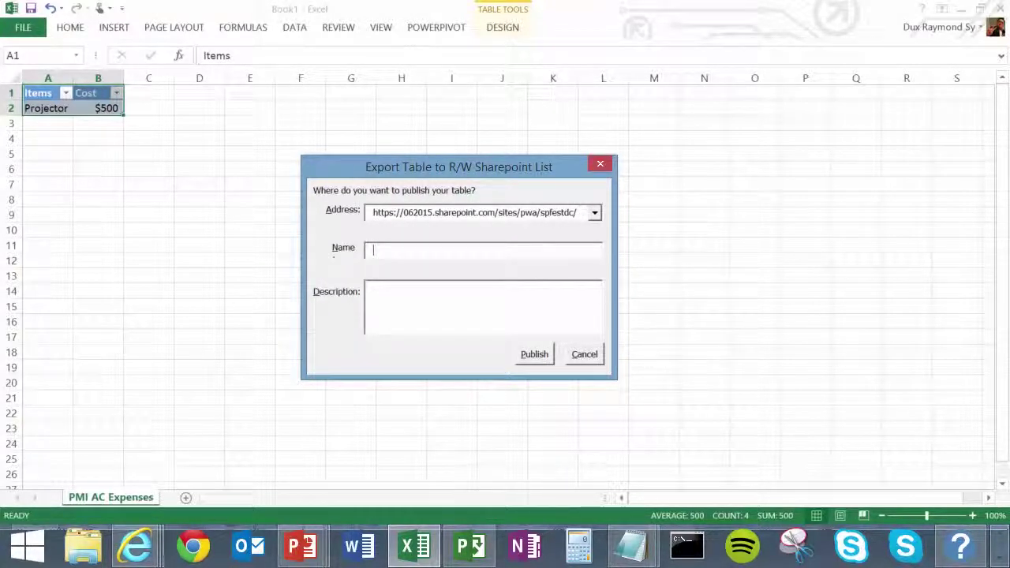
{"action": "type", "text": "PMI AC Expenses"}
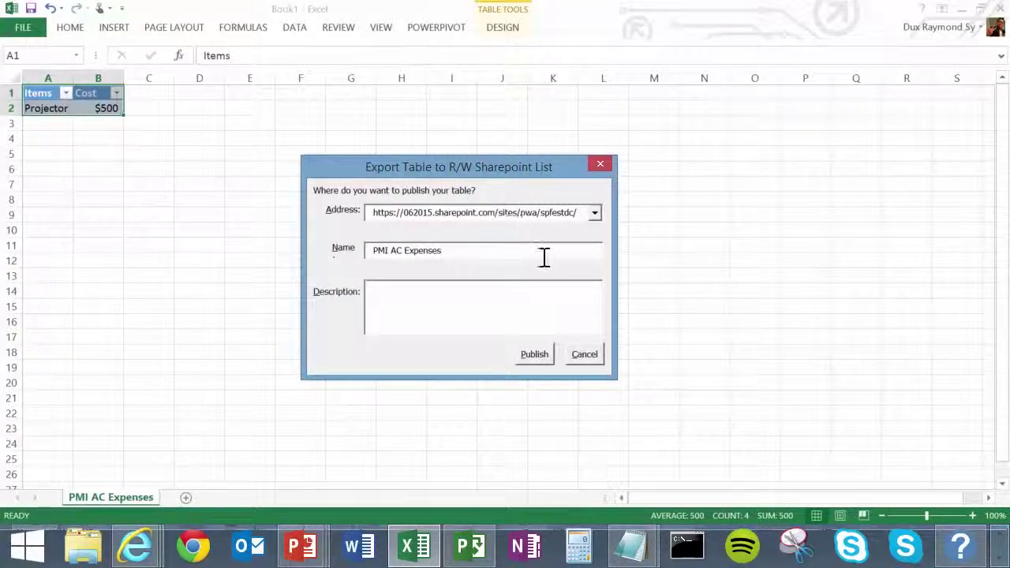
{"action": "left_click", "coordinate": [534, 356]}
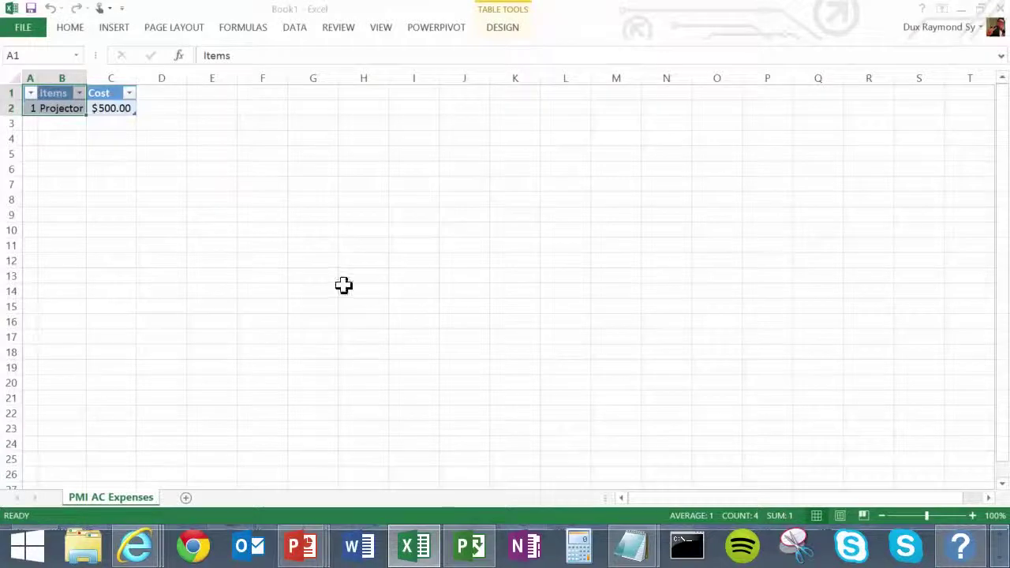
Return to the PMI AC Presentation site in Internet Explorer and open the PMI AC Expenses list from the site contents
{"action": "left_click", "coordinate": [139, 551]}
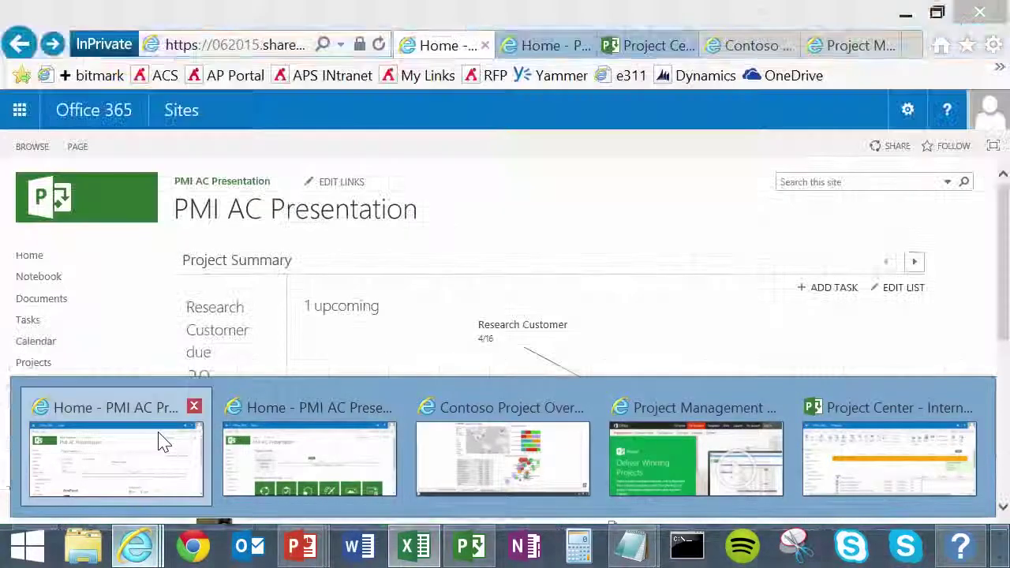
{"action": "left_click", "coordinate": [158, 439]}
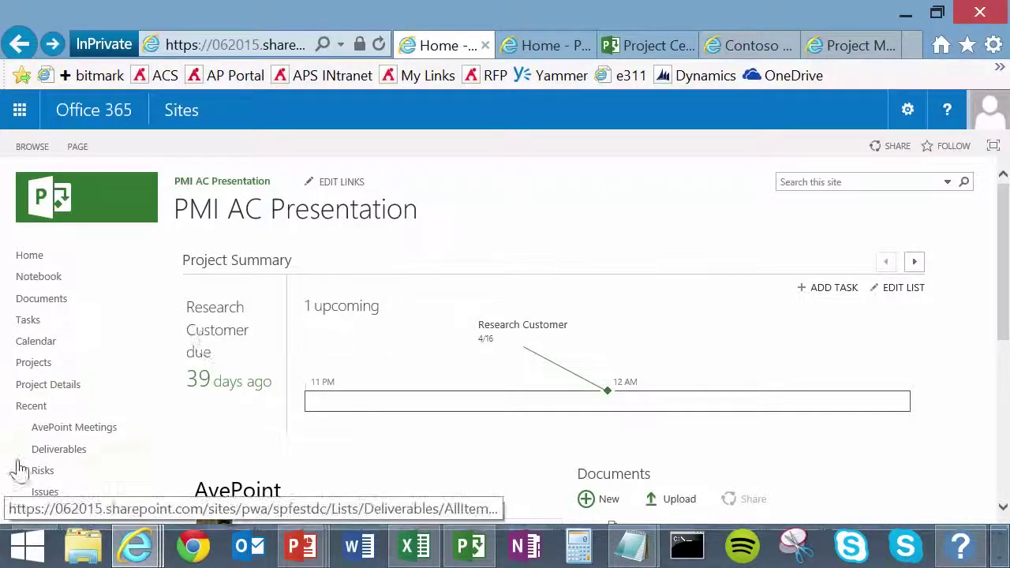
{"action": "left_click", "coordinate": [63, 519]}
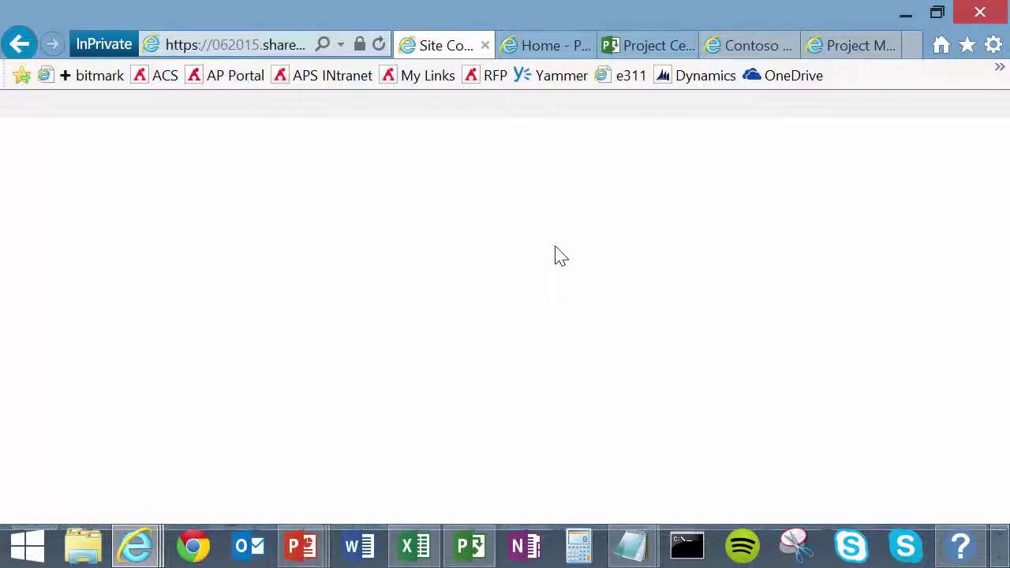
{"action": "scroll", "coordinate": [560, 255], "scroll_direction": "down", "scroll_amount": 5}
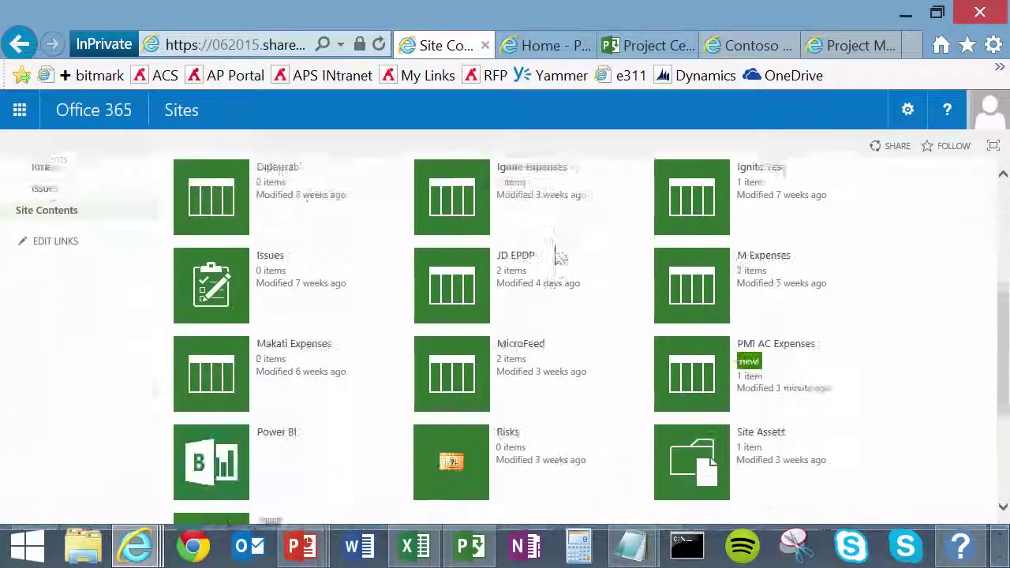
{"action": "left_click", "coordinate": [689, 382]}
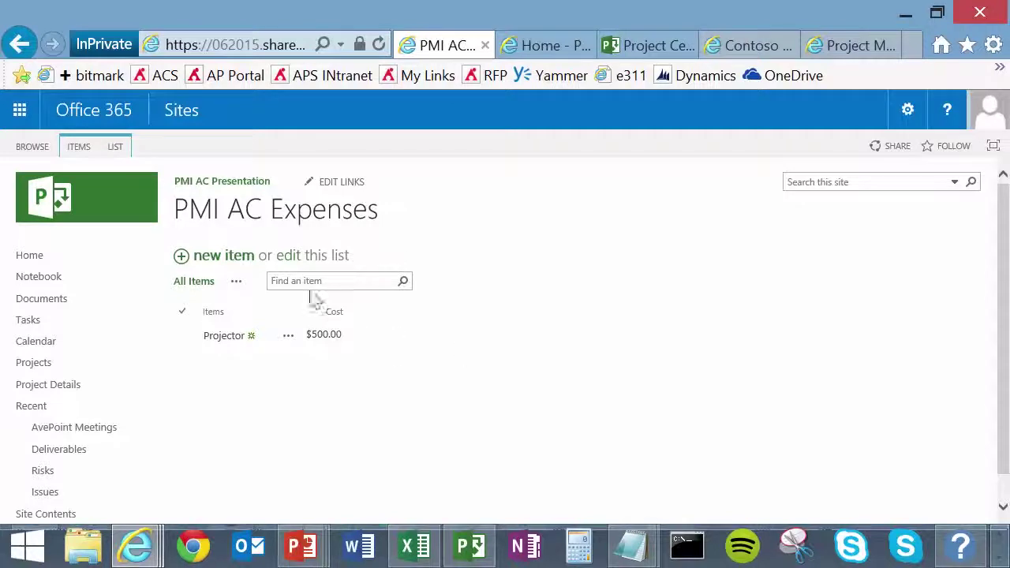
Edit the list inline and add a new item, Car, with a cost of 80000
{"action": "left_click", "coordinate": [289, 258]}
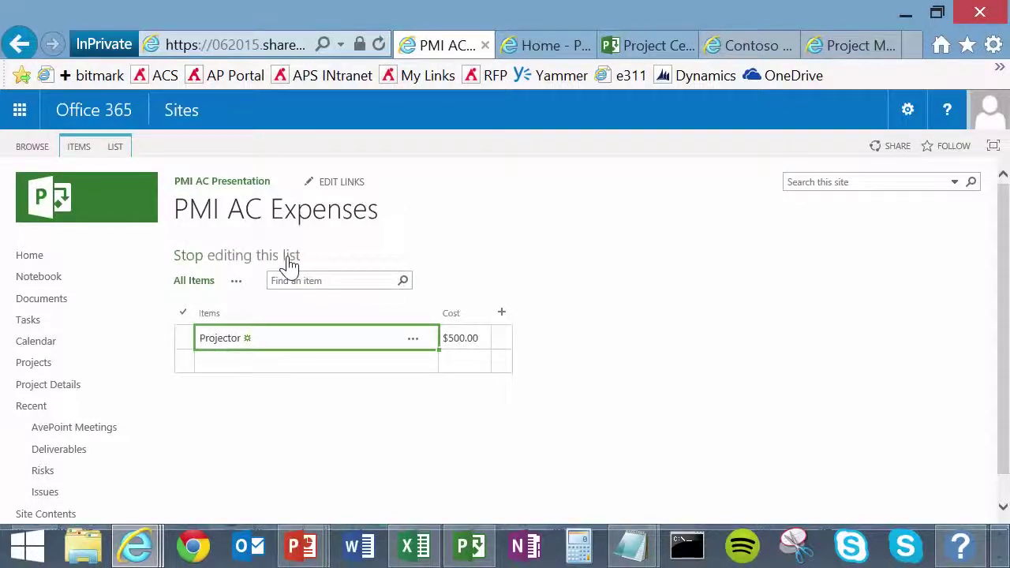
{"action": "left_click", "coordinate": [236, 364]}
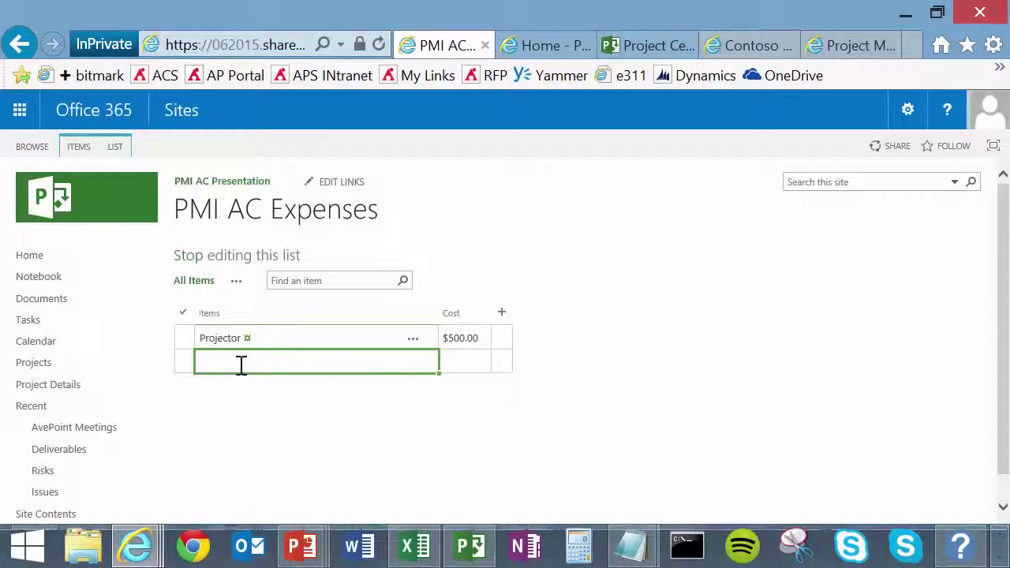
{"action": "type", "text": "Cart"}
{"action": "left_click", "coordinate": [466, 363]}
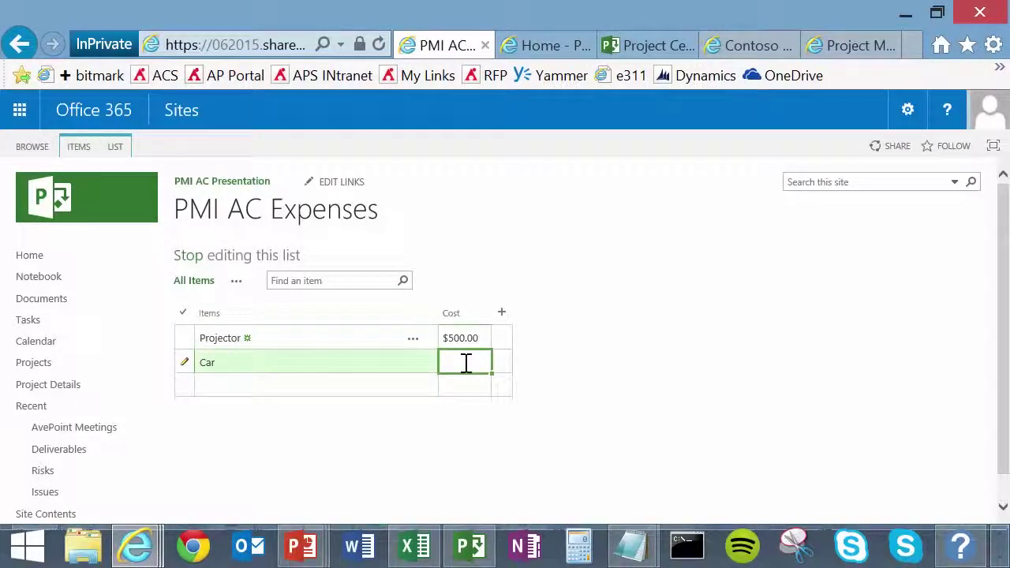
{"action": "type", "text": "80000"}
{"action": "left_click", "coordinate": [340, 385]}
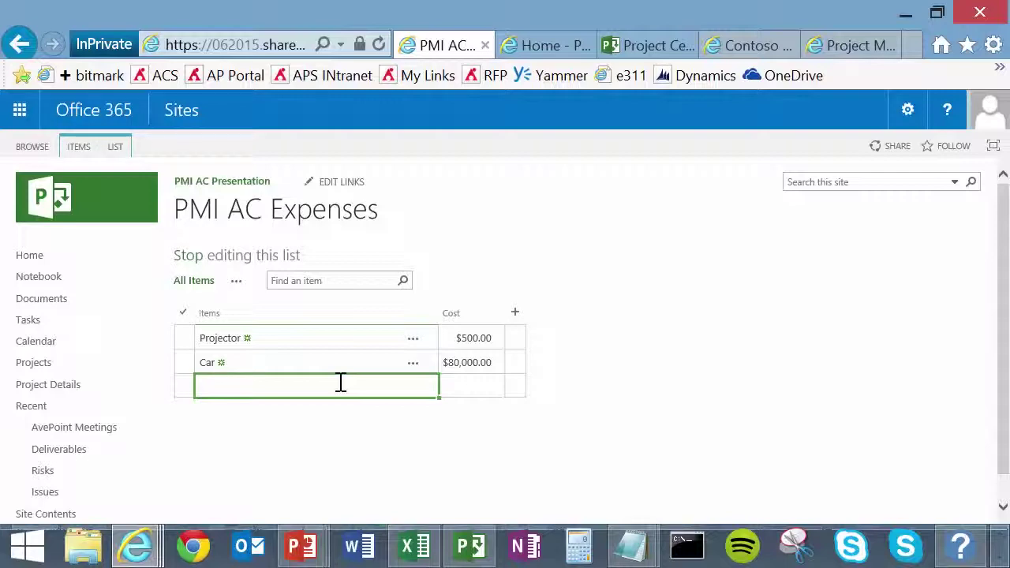
Look at the alert options available for the PMI AC Expenses list
{"action": "left_click", "coordinate": [122, 154]}
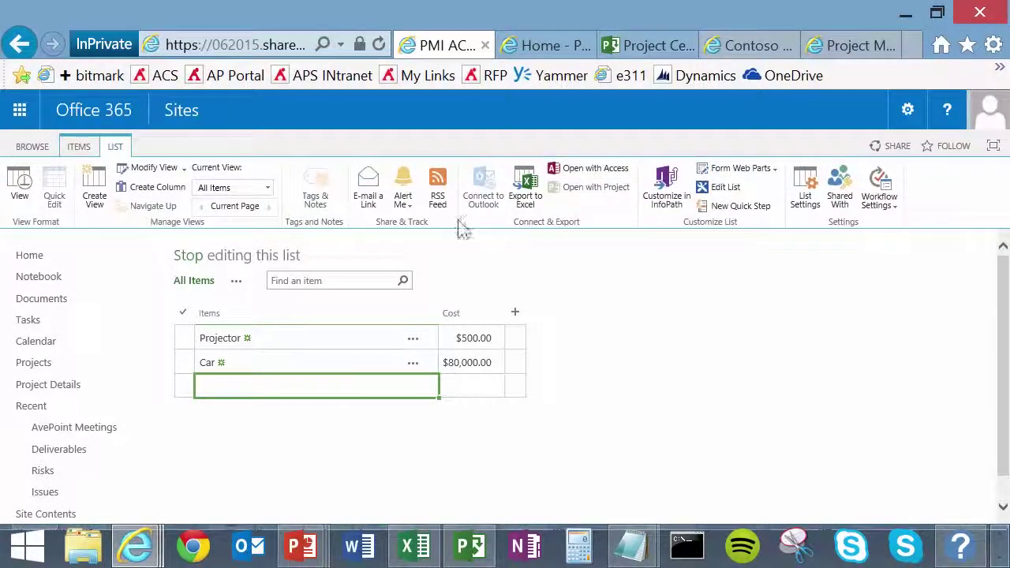
{"action": "left_click", "coordinate": [406, 203]}
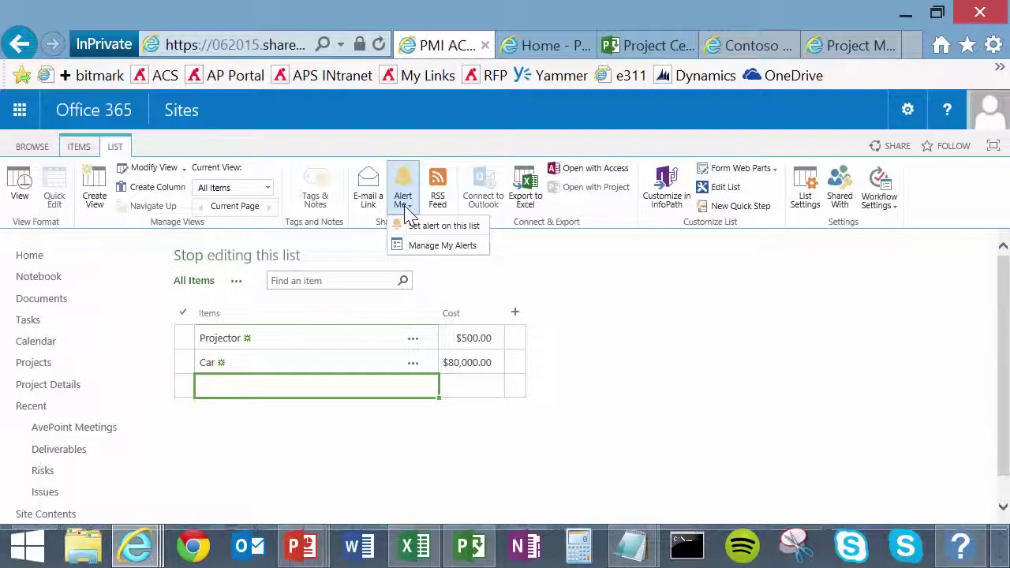
{"action": "left_click", "coordinate": [668, 339]}
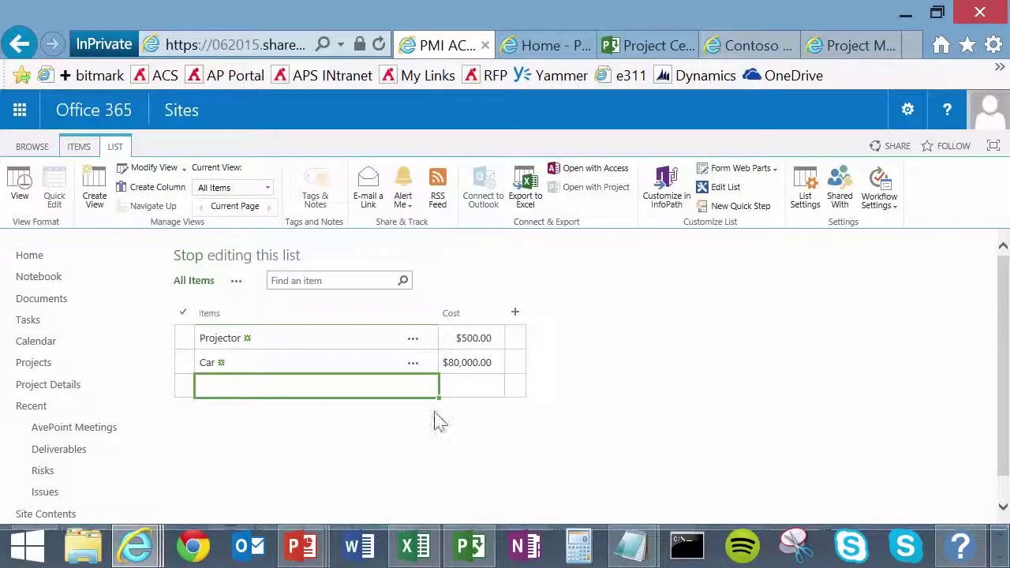
Switch to Excel and synchronize the expenses table with SharePoint to bring in the list's new item
{"action": "left_click", "coordinate": [416, 546]}
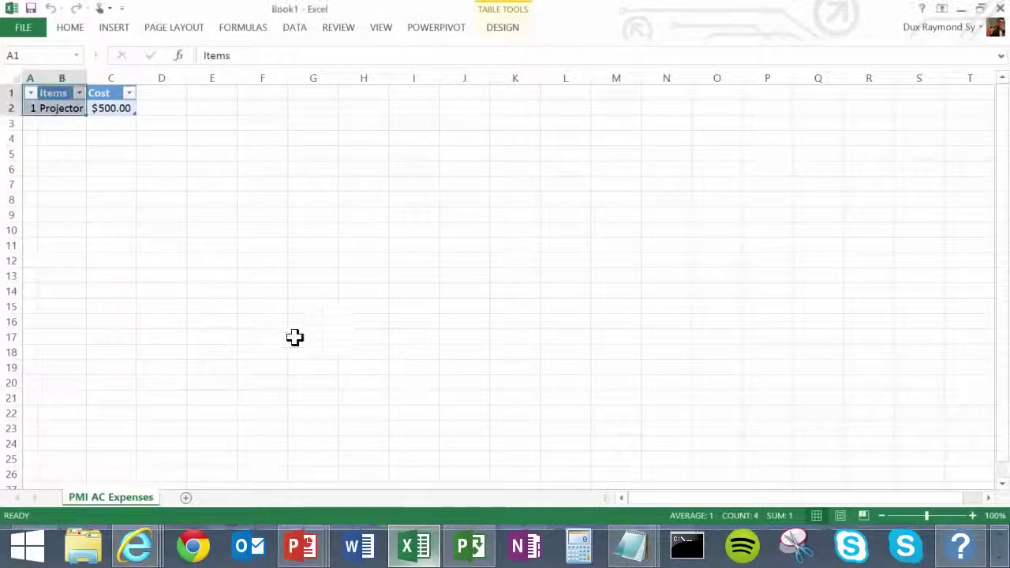
{"action": "right_click", "coordinate": [72, 103]}
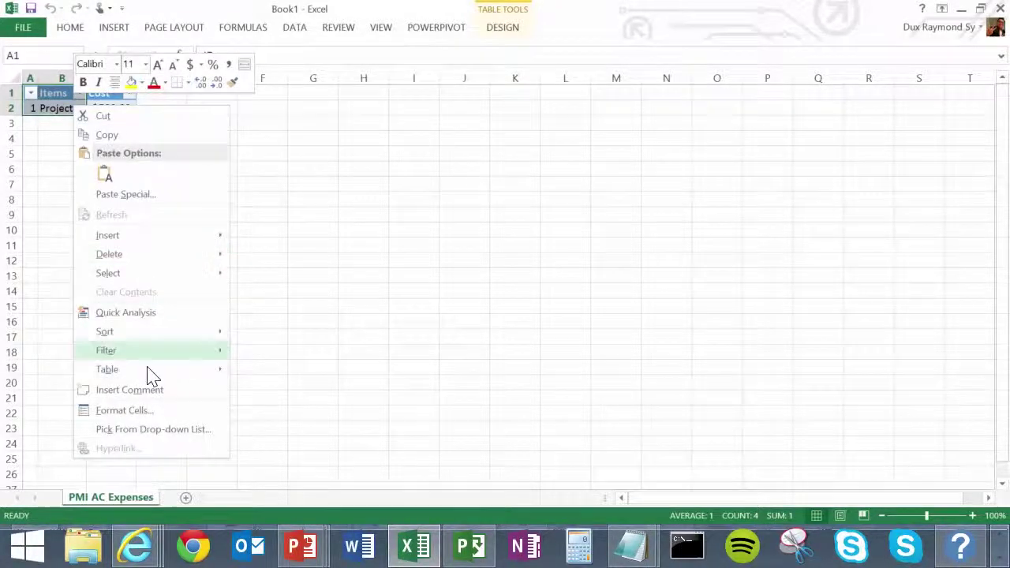
{"action": "mouse_move", "coordinate": [152, 371]}
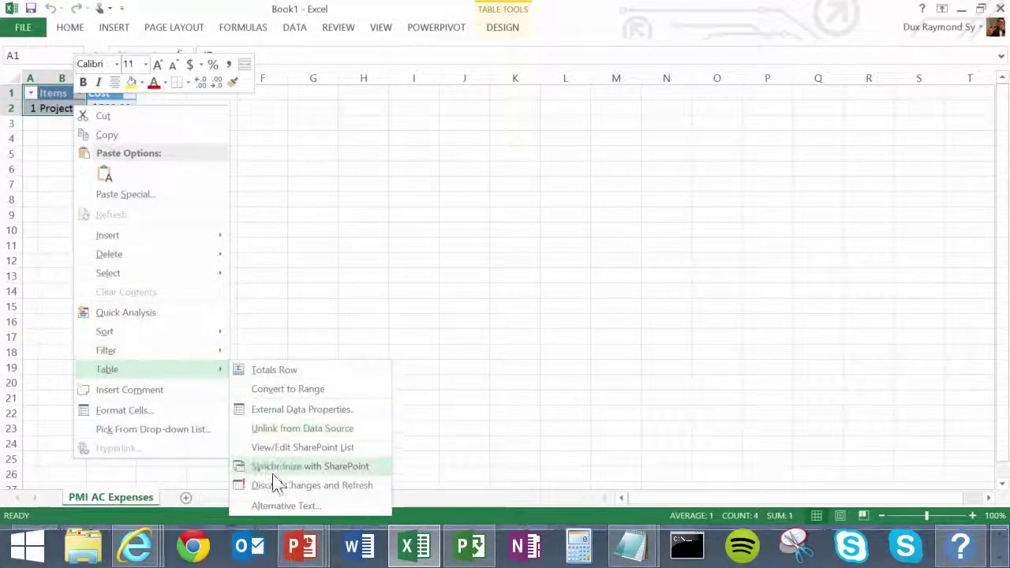
{"action": "key", "text": "Escape"}
{"action": "key", "text": "Escape"}
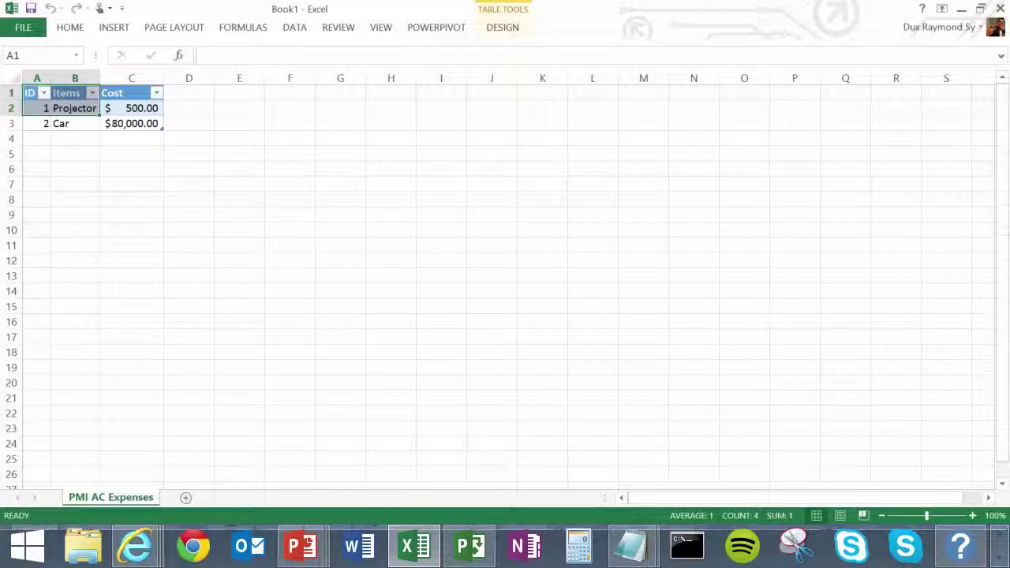
Change the Car item in the expenses table to Carpet and set its cost to 800
{"action": "left_click", "coordinate": [79, 139]}
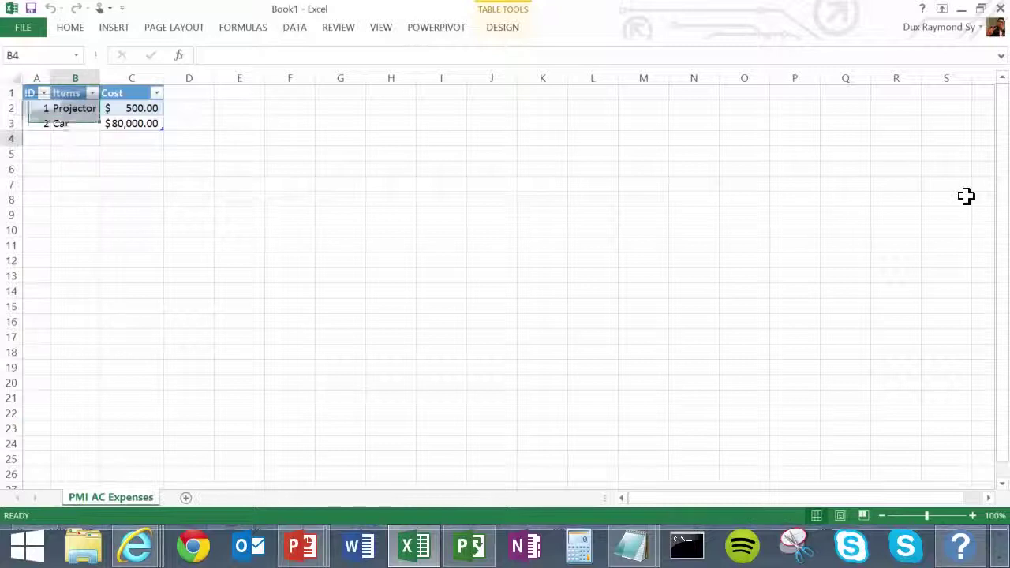
{"action": "left_click", "coordinate": [72, 122]}
{"action": "type", "text": "Carper"}
{"action": "key", "text": "BackSpace"}
{"action": "type", "text": "t"}
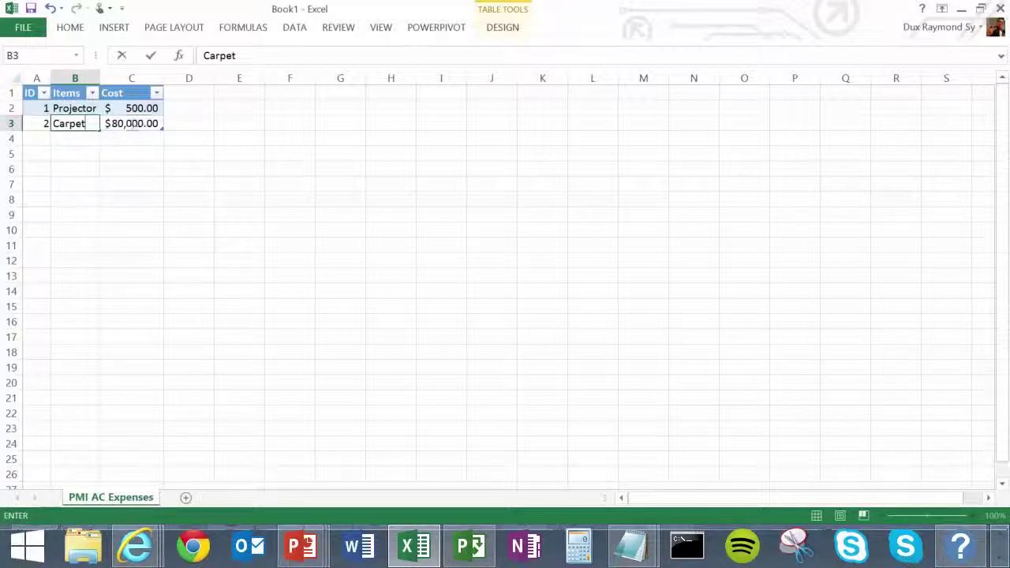
{"action": "left_click", "coordinate": [132, 123]}
{"action": "type", "text": "800"}
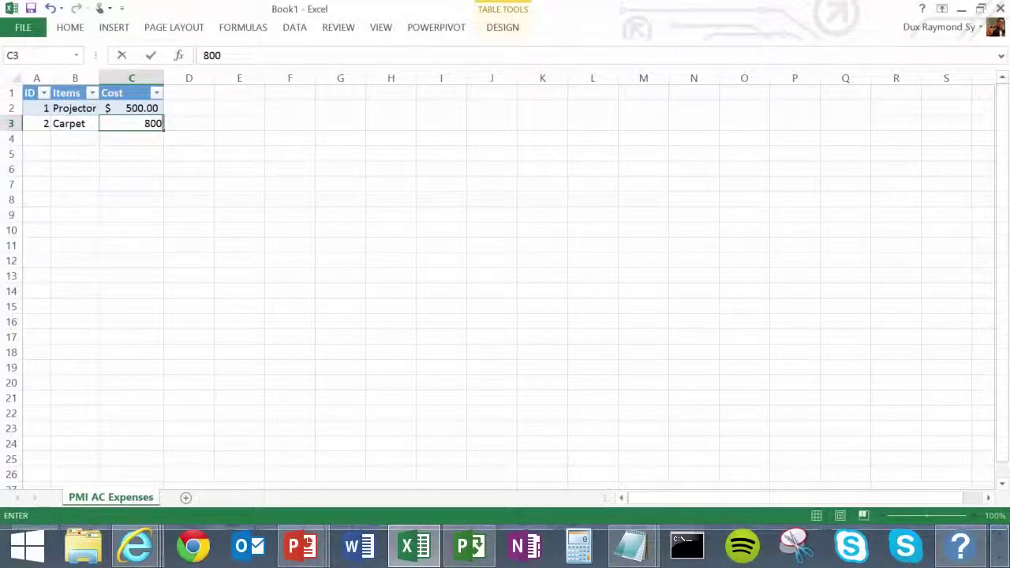
{"action": "left_click", "coordinate": [131, 168]}
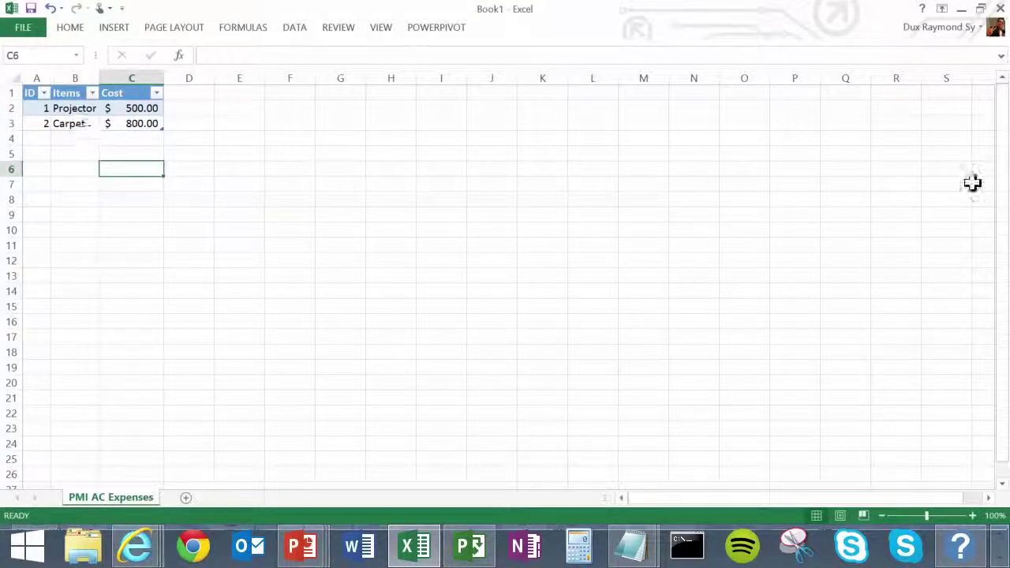
Synchronize the edited Carpet row of the expenses table with SharePoint
{"action": "key", "text": "Up"}
{"action": "key", "text": "Up"}
{"action": "key", "text": "Up"}
{"action": "key", "text": "Left"}
{"action": "key", "text": "shift+F10"}
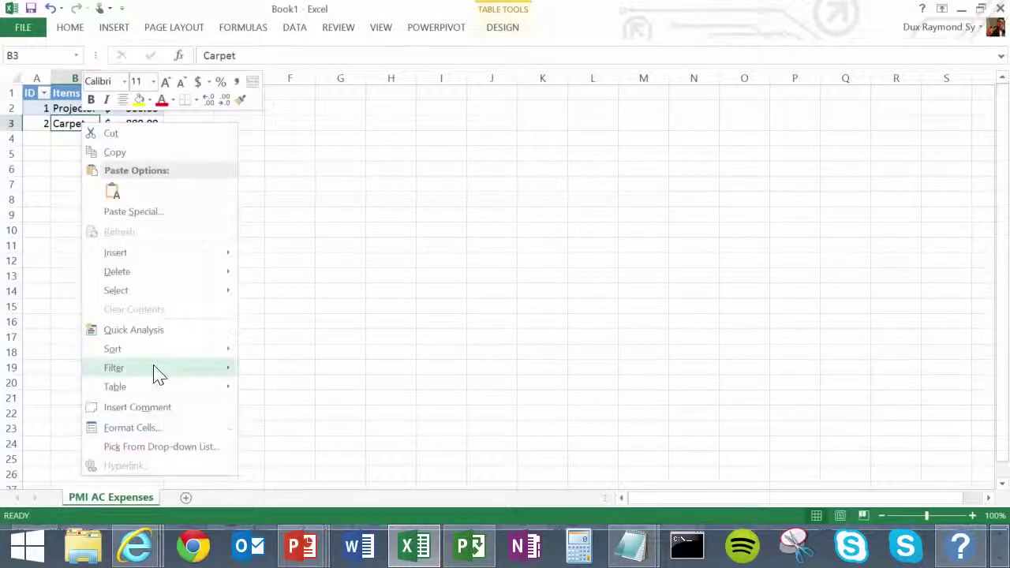
{"action": "mouse_move", "coordinate": [154, 388]}
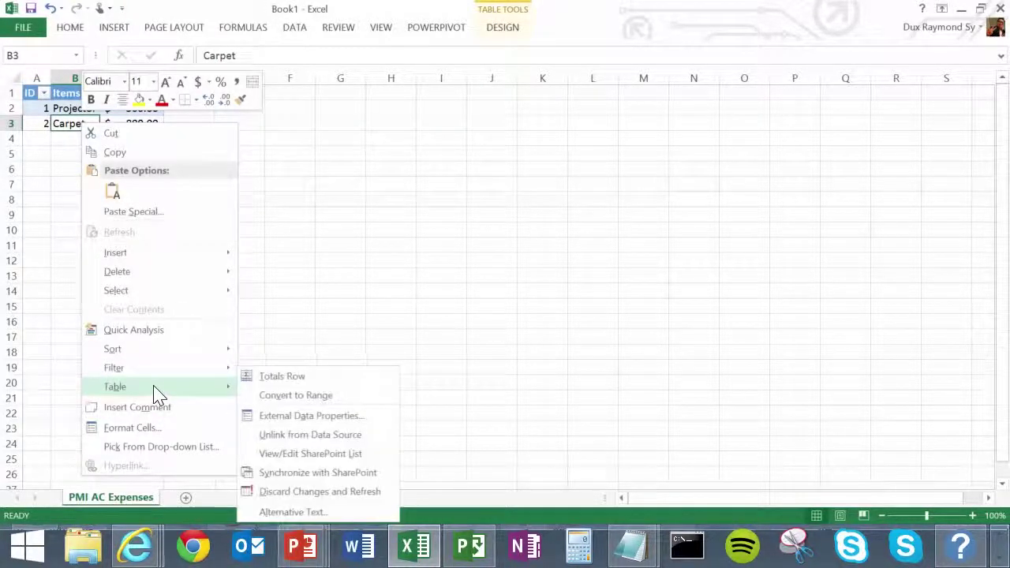
{"action": "left_click", "coordinate": [286, 474]}
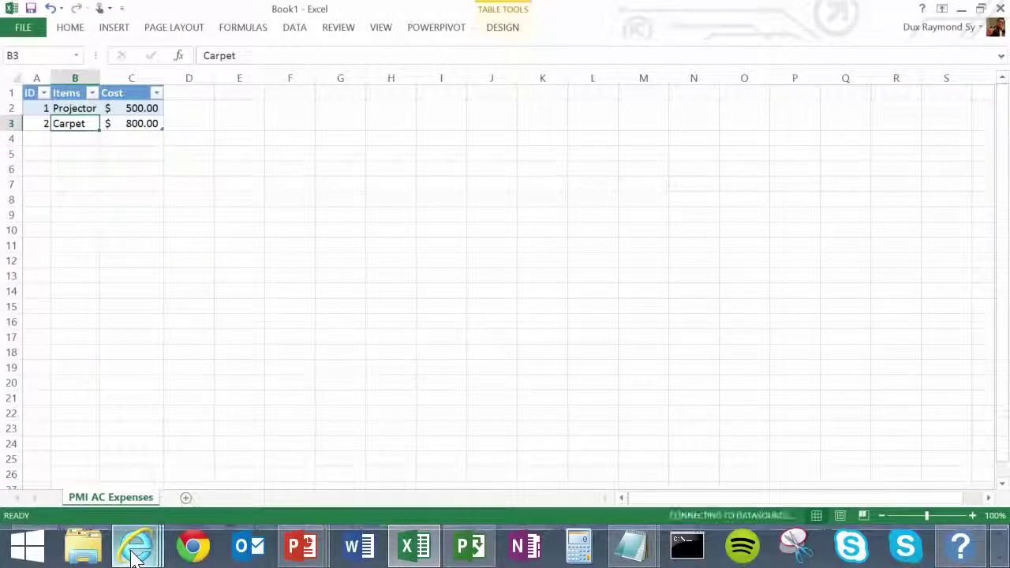
Return to the PMI AC Expenses list in Internet Explorer and reload the page to check the synchronized items
{"action": "mouse_move", "coordinate": [136, 557]}
{"action": "left_click", "coordinate": [158, 481]}
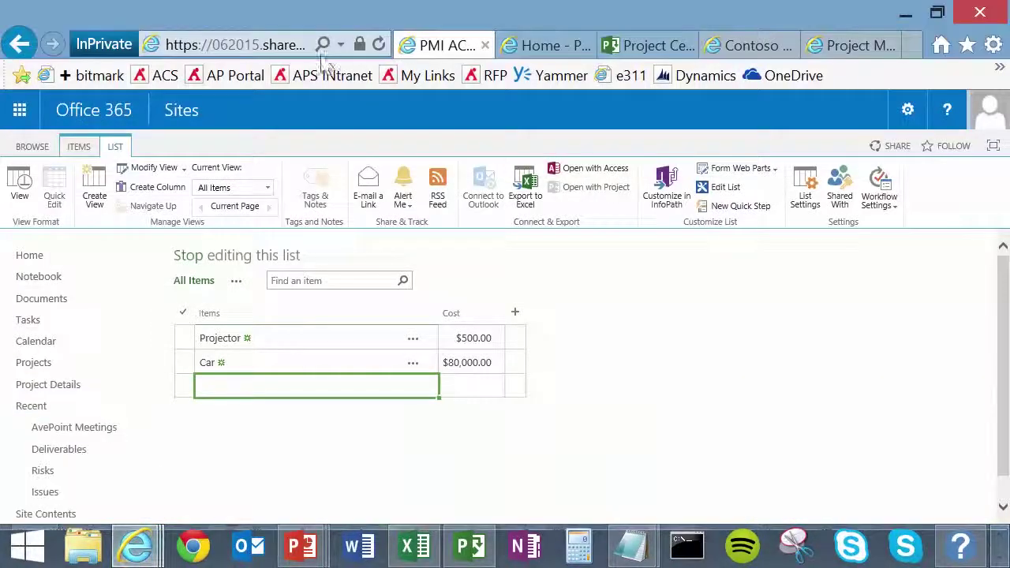
{"action": "left_click", "coordinate": [255, 45]}
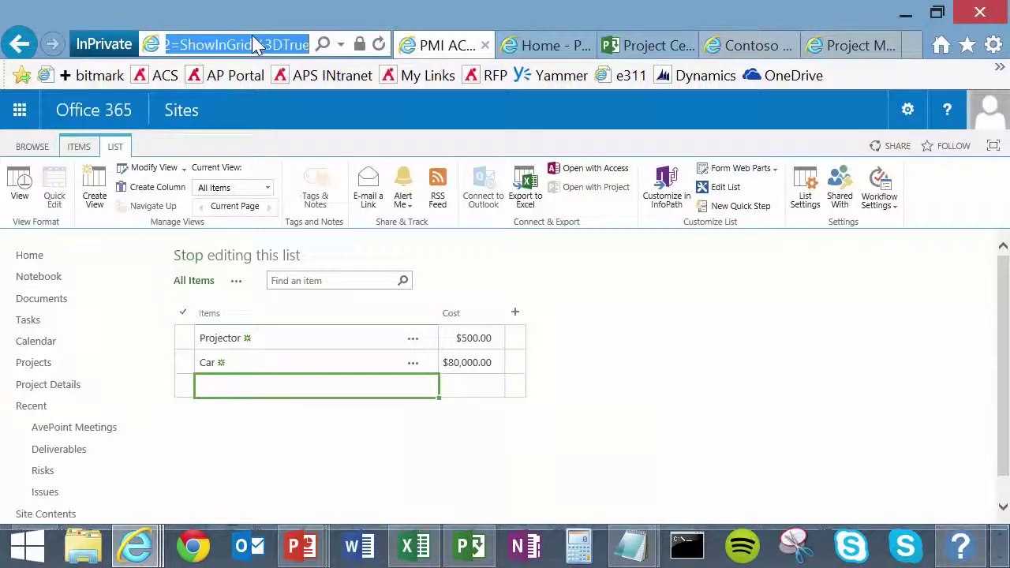
{"action": "left_click", "coordinate": [376, 45]}
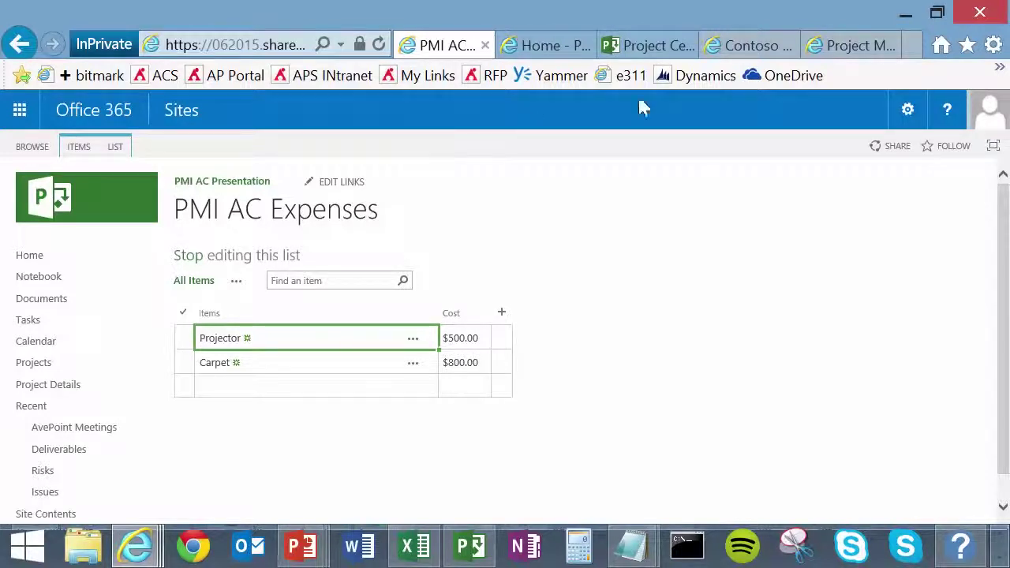
Switch back to Excel and view the synchronized expenses table
{"action": "left_click", "coordinate": [419, 556]}
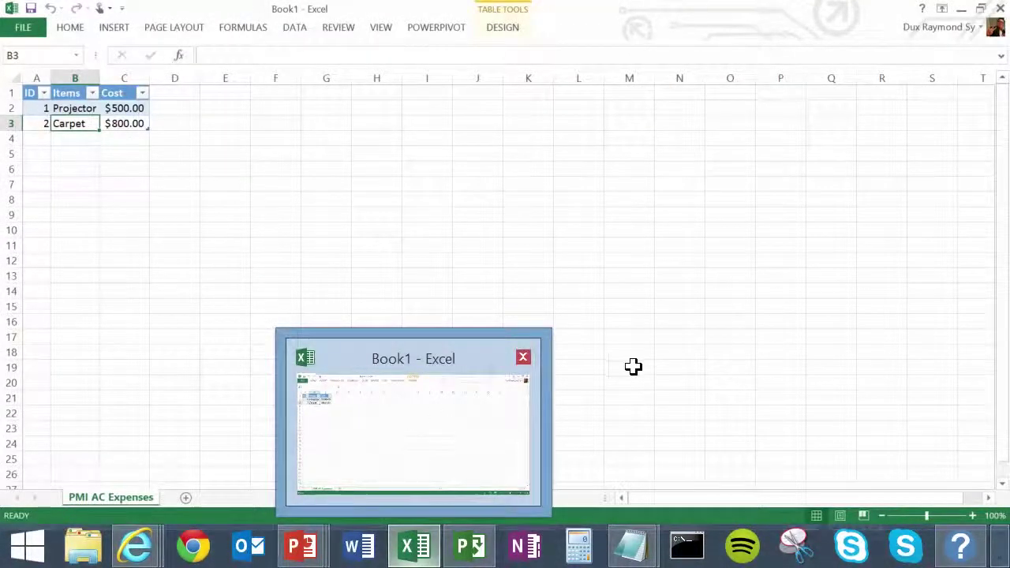
{"action": "left_click", "coordinate": [657, 367]}
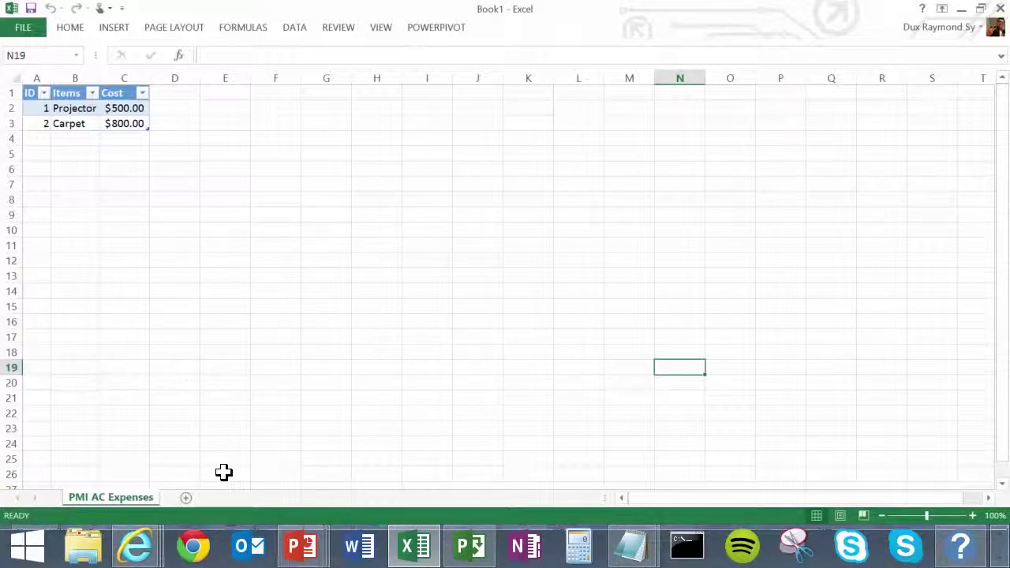
{"action": "left_click", "coordinate": [557, 324]}
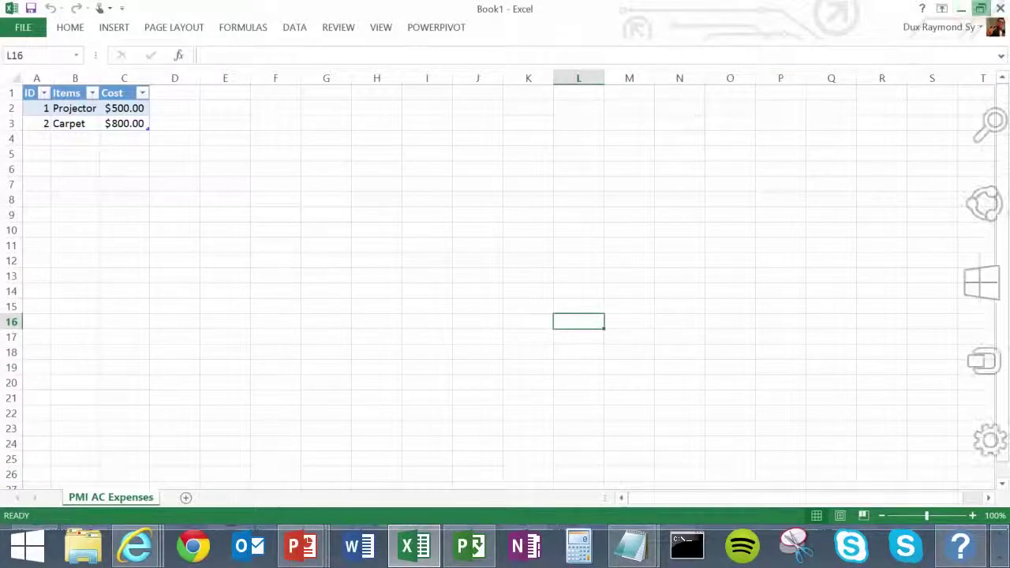
Shrink the Excel window, minimize the browser, and advance the PowerPoint slide show to the Facilitate PM On The Go slide
{"action": "left_click", "coordinate": [980, 8]}
{"action": "left_click", "coordinate": [692, 162]}
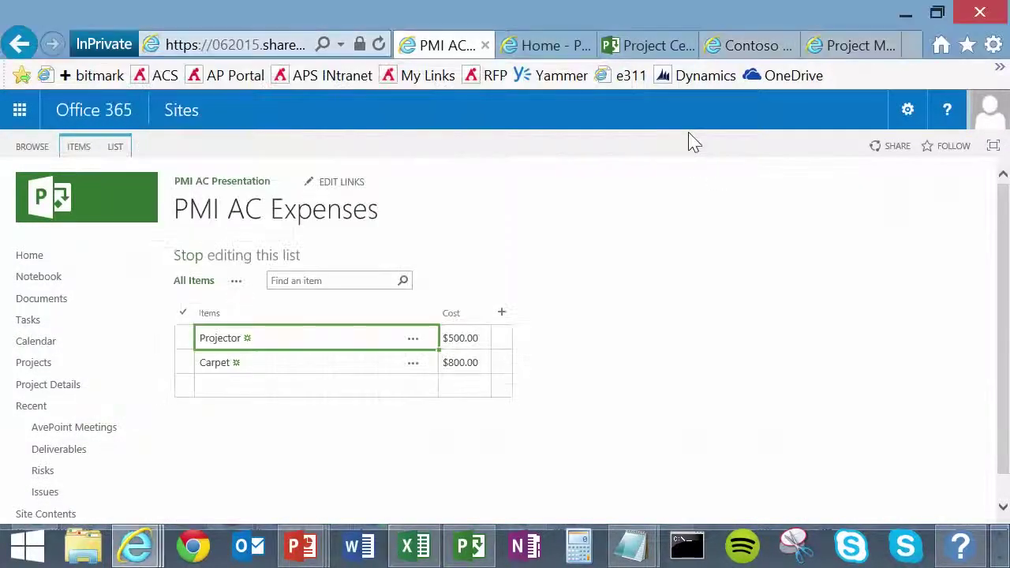
{"action": "left_click", "coordinate": [905, 13]}
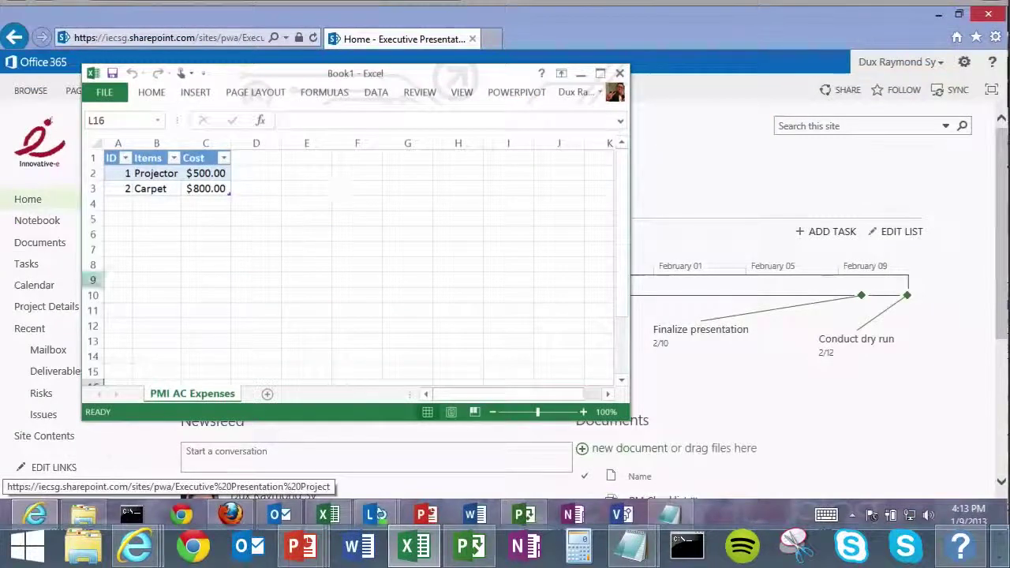
{"action": "left_click", "coordinate": [711, 172]}
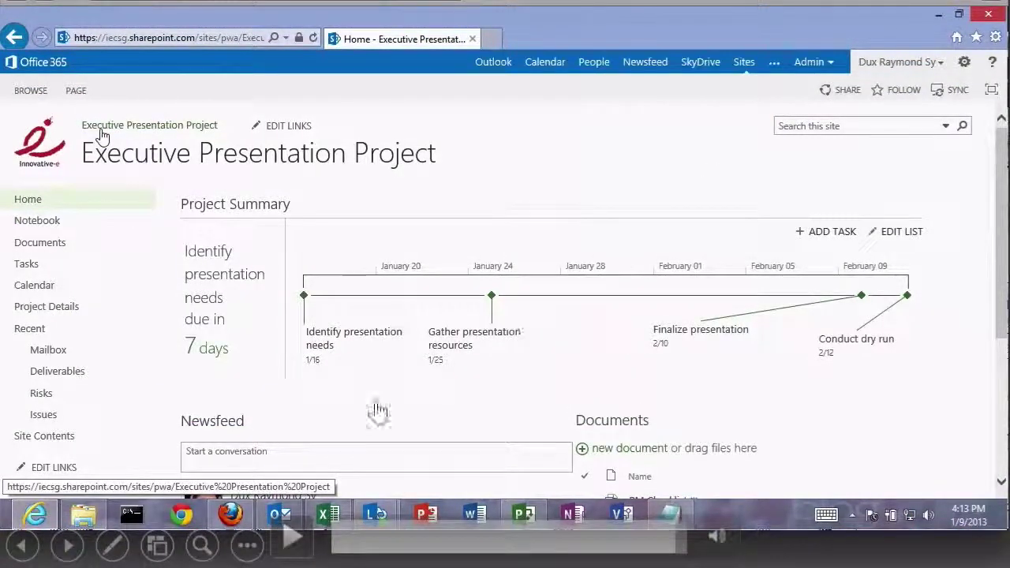
{"action": "left_click", "coordinate": [68, 545]}
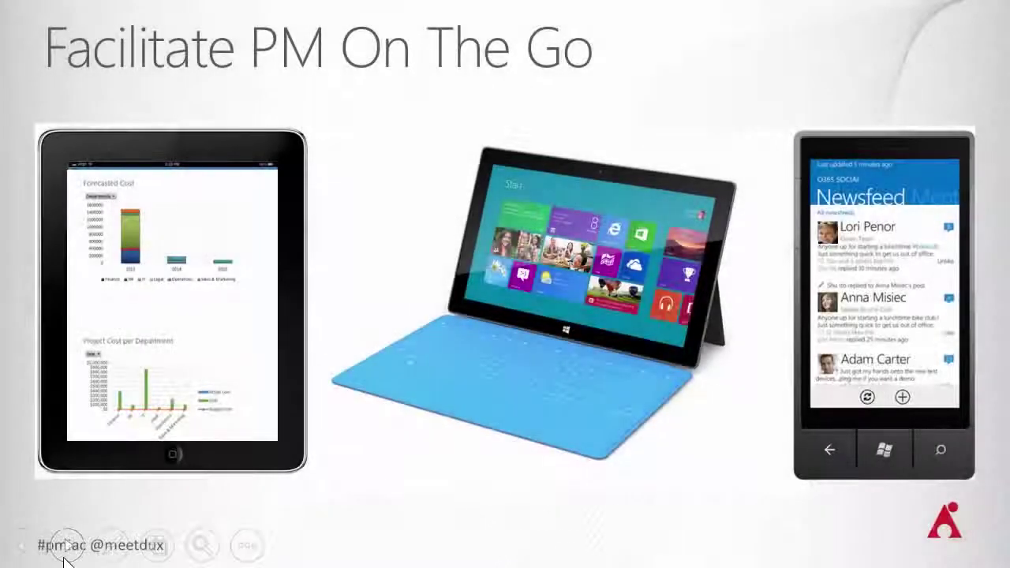